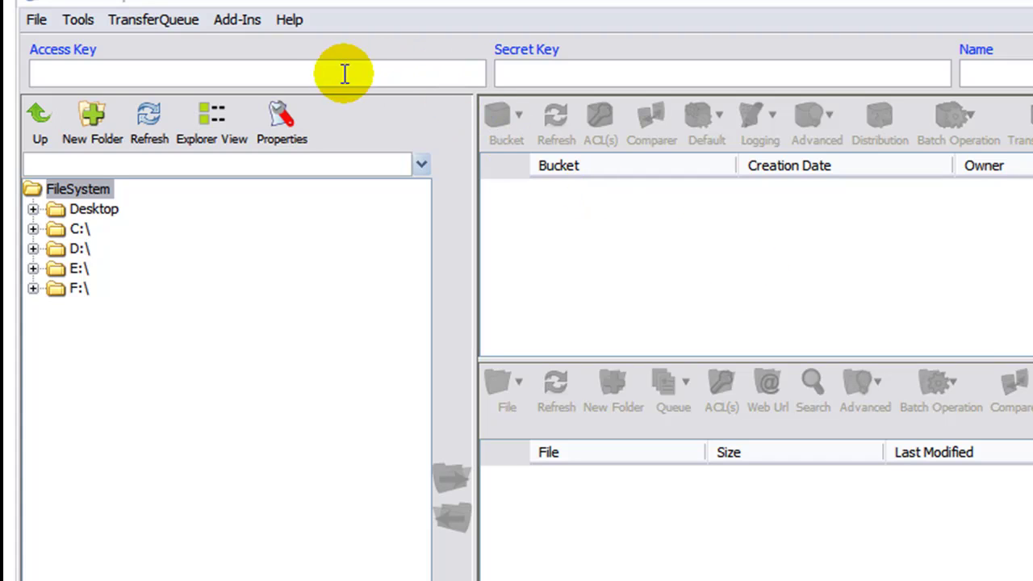
Log in with the account's access key, secret key and a login name to list the eu and us buckets.
click(226, 72)
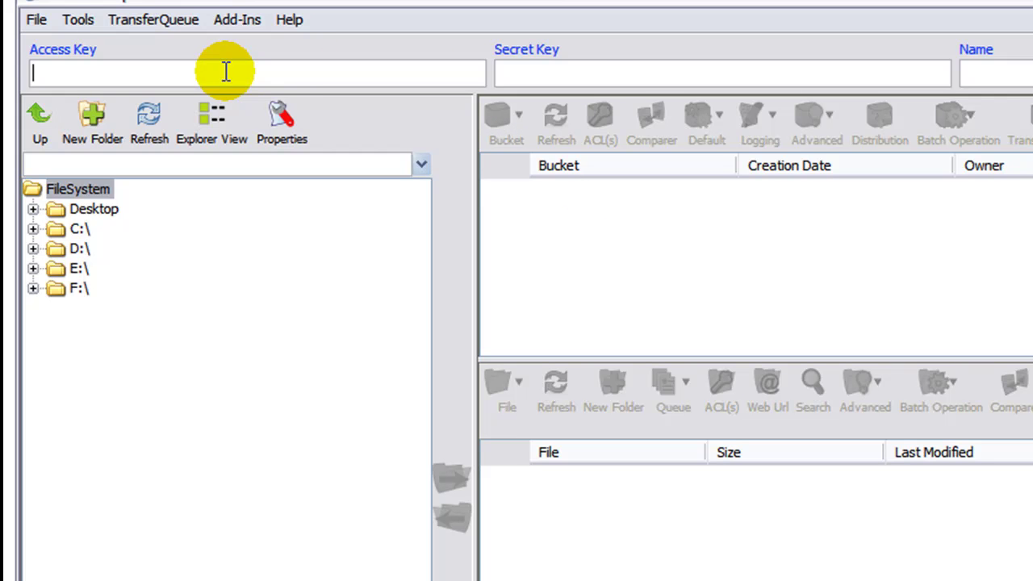
click(597, 74)
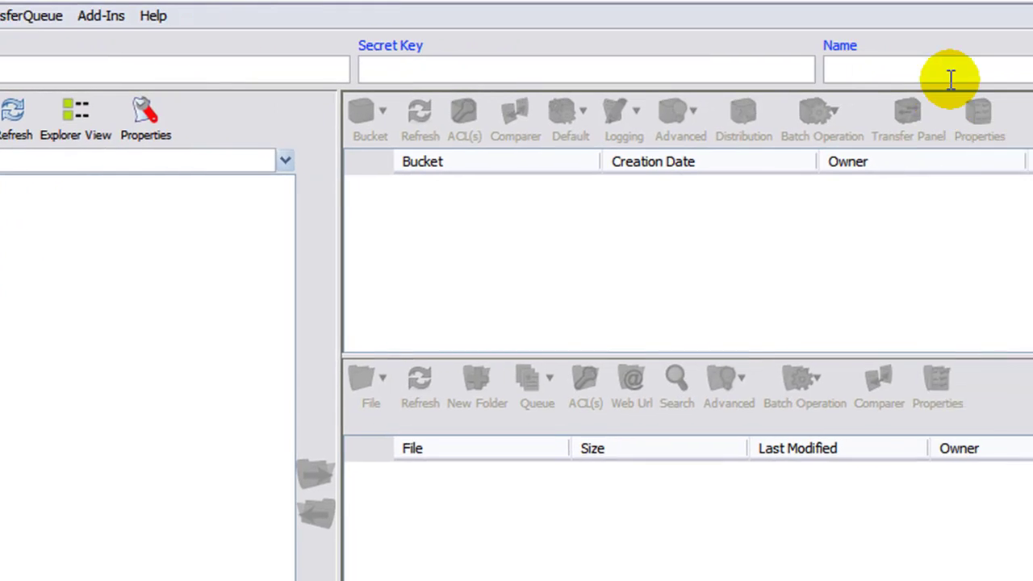
click(666, 64)
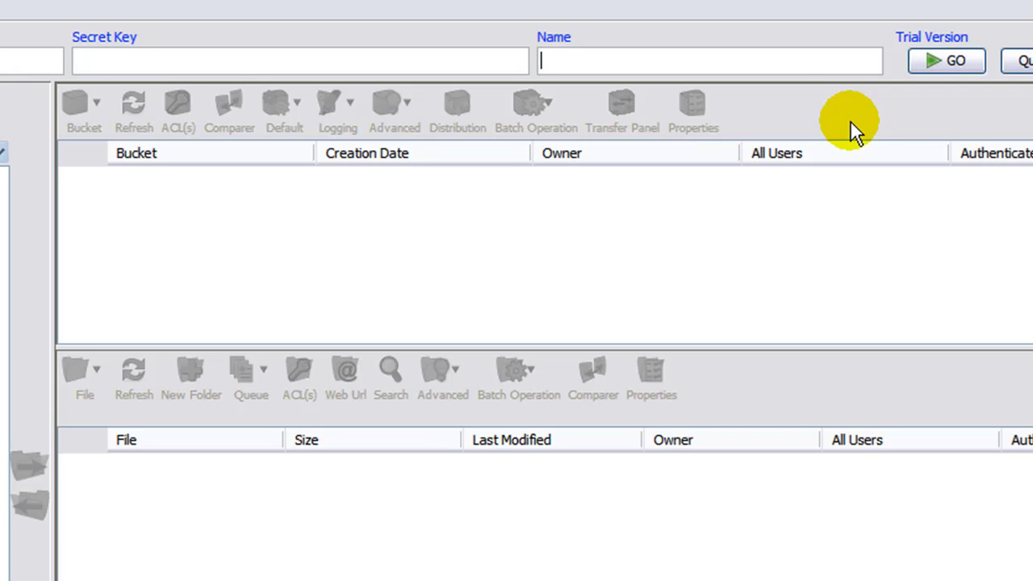
click(929, 61)
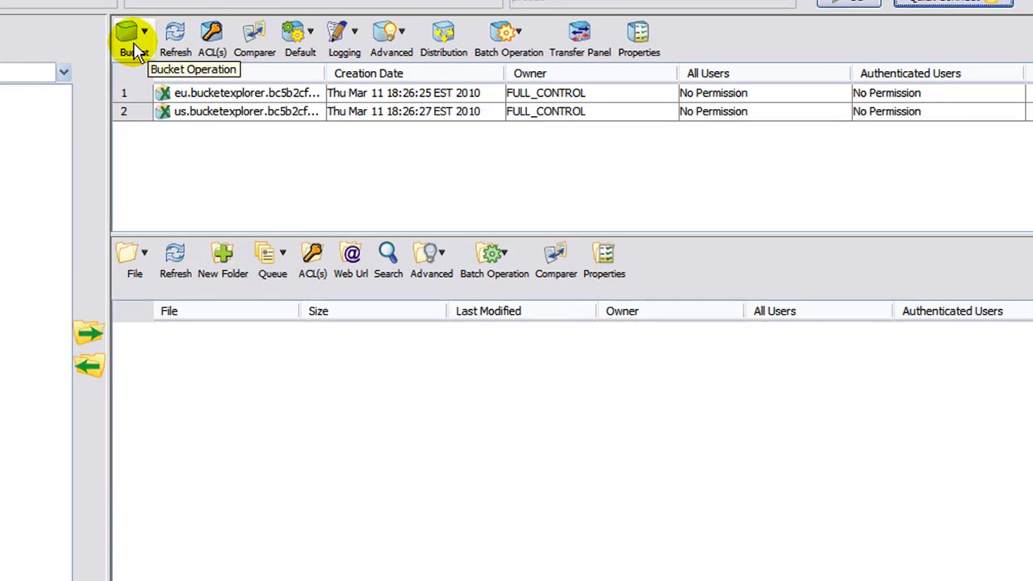
Create a US bucket named files.proseodesign.com and acknowledge the confirmation.
click(340, 35)
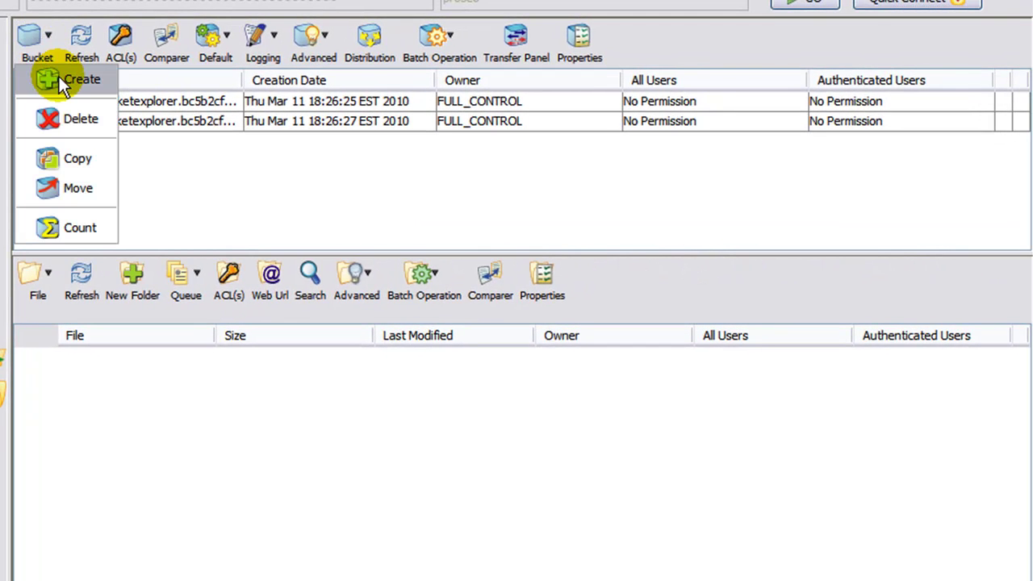
click(59, 76)
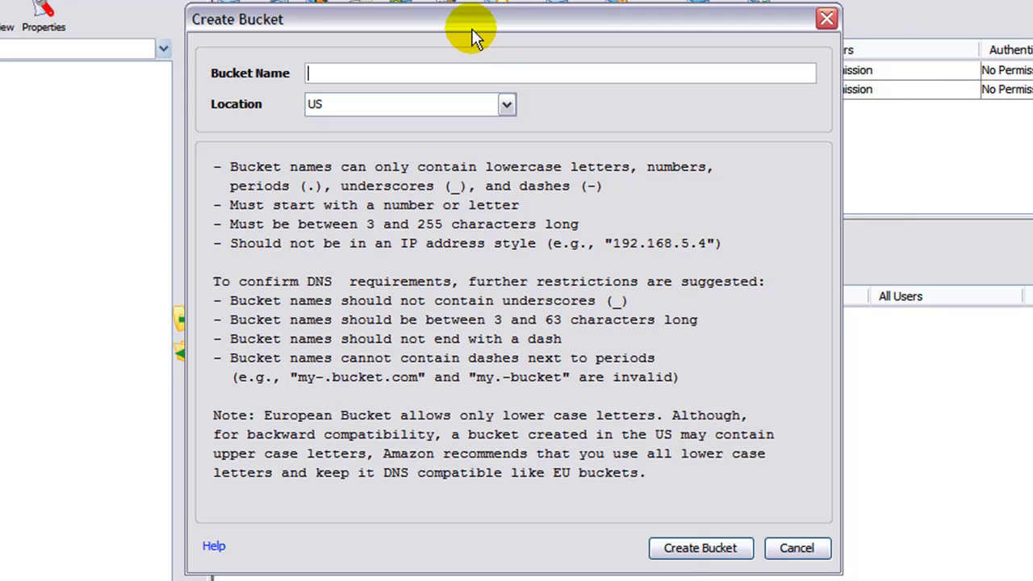
drag(471, 29, 535, 36)
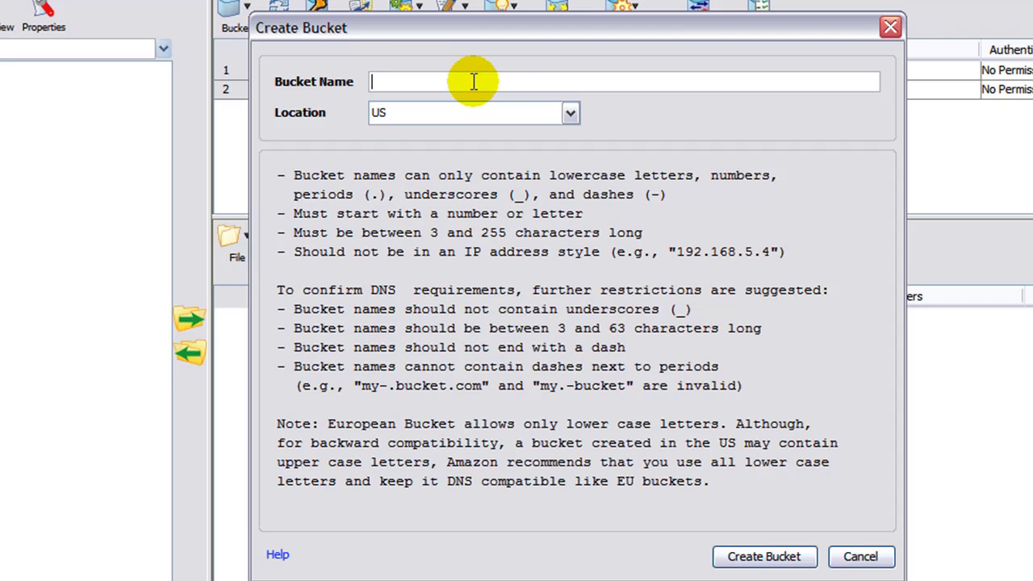
text(files.proseodesi)
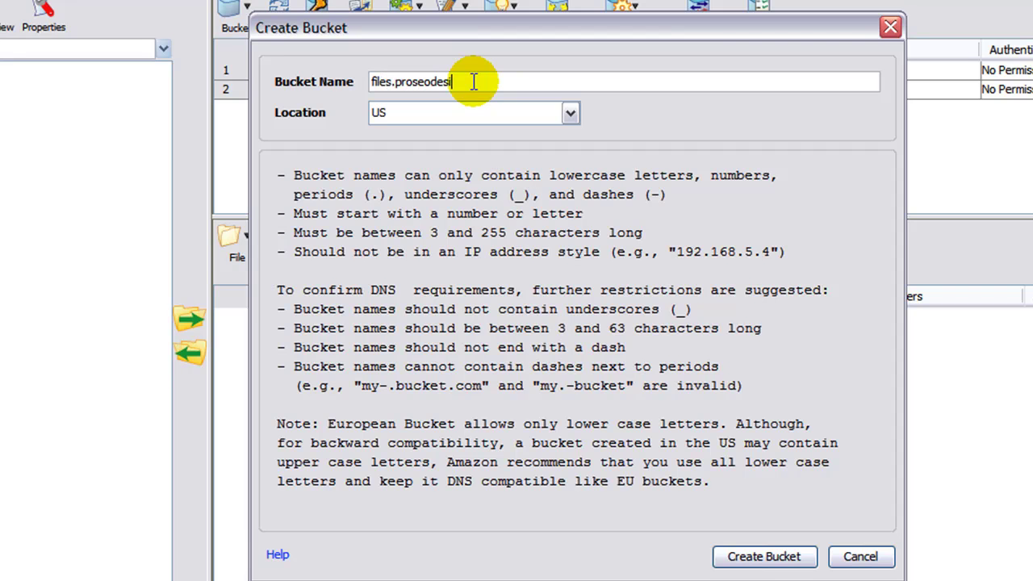
text(gn.com)
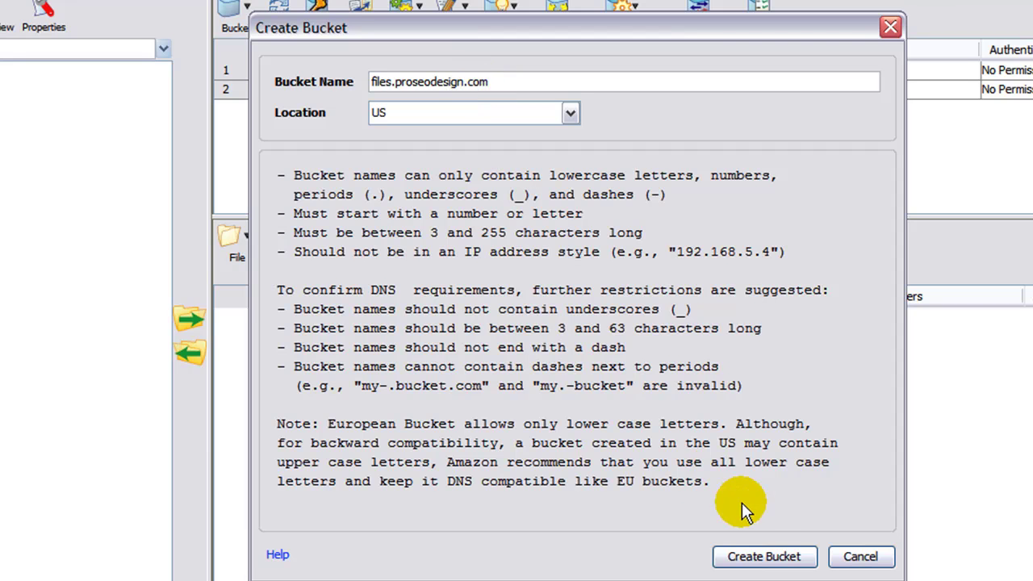
click(756, 556)
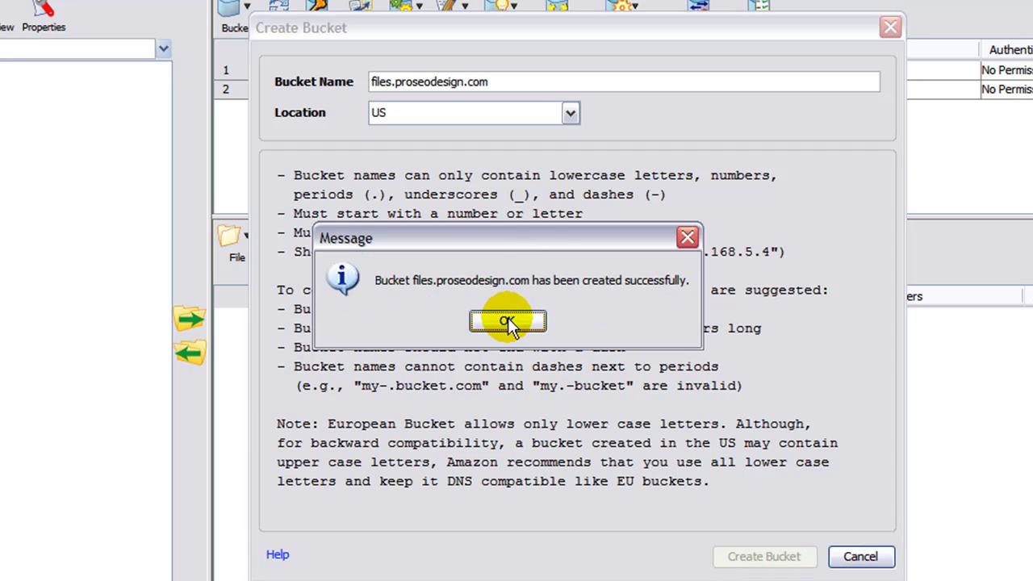
click(508, 321)
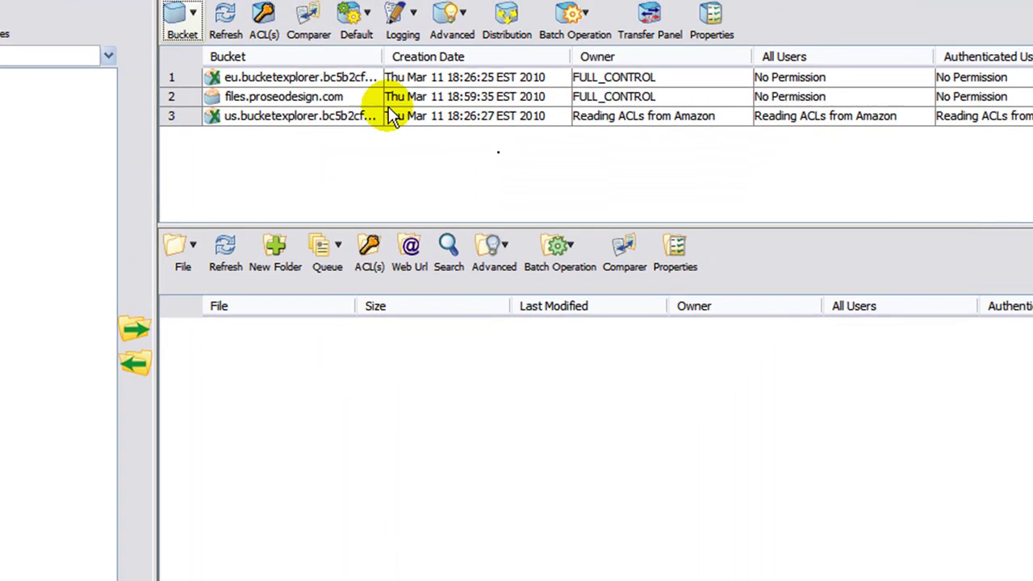
Add the folder JTy7ri8re23R to the files.proseodesign.com bucket and refresh its listing.
click(184, 117)
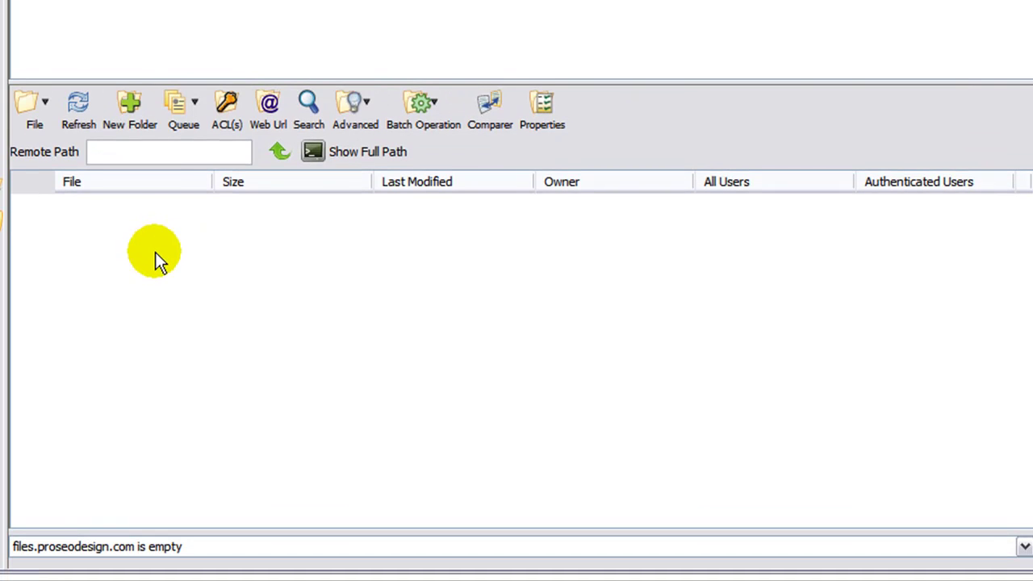
click(127, 109)
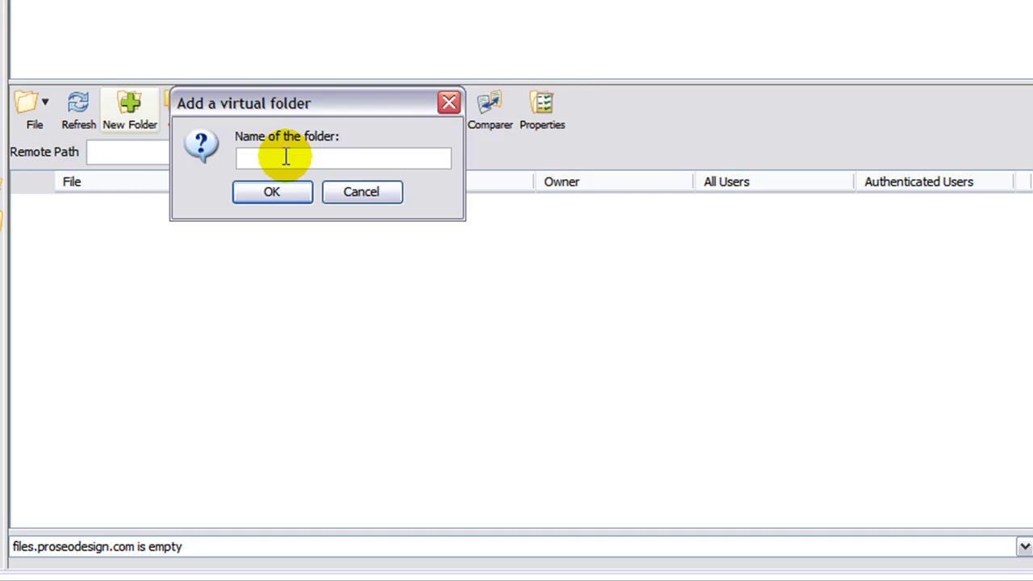
text(JT)
text(y7r)
text(i8rs)
text(23)
text(R)
click(277, 187)
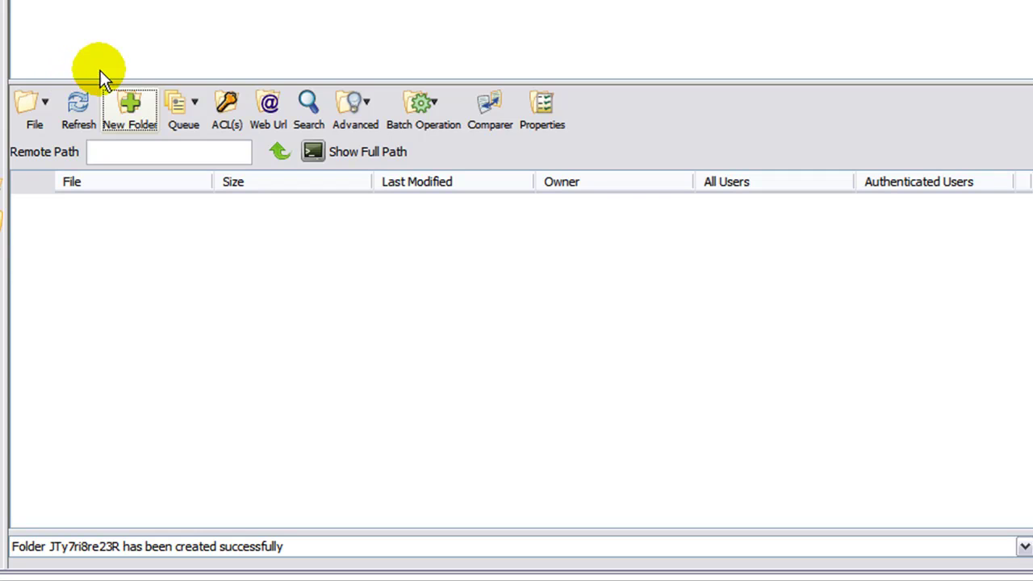
click(81, 104)
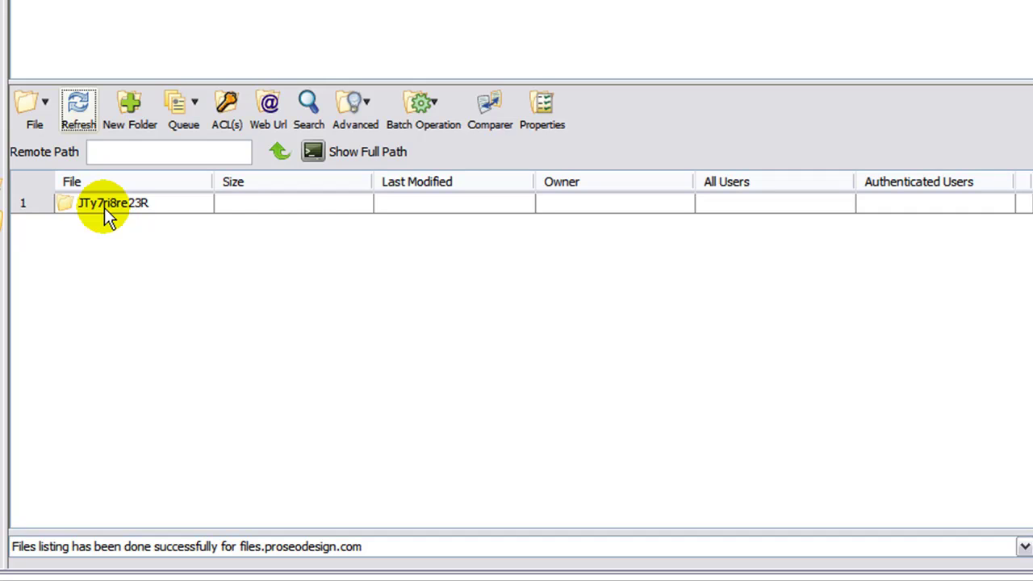
Open JTy7ri8re23R and add css and images subfolders, refreshing after each.
click(108, 211)
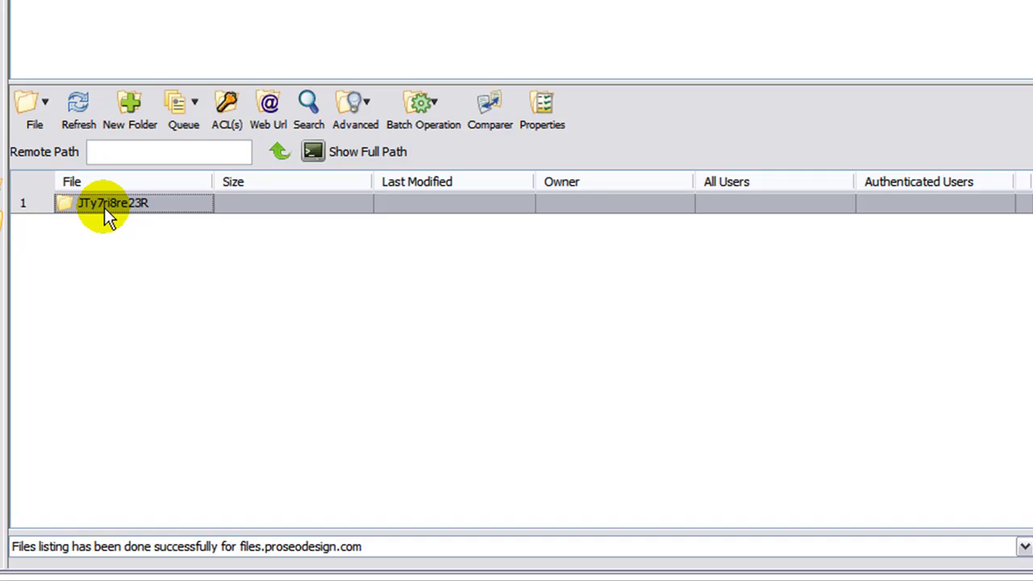
double_click(104, 207)
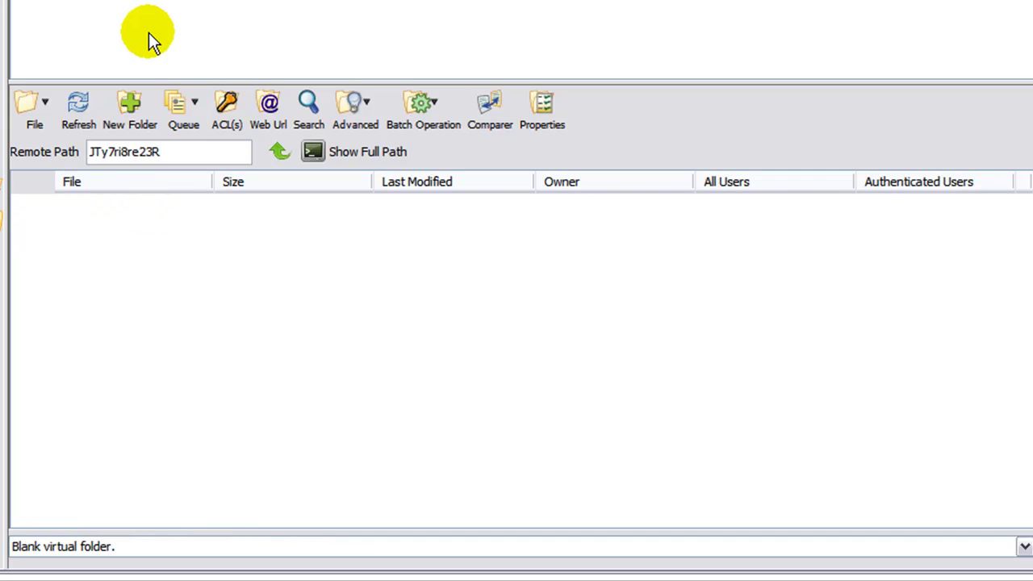
click(131, 119)
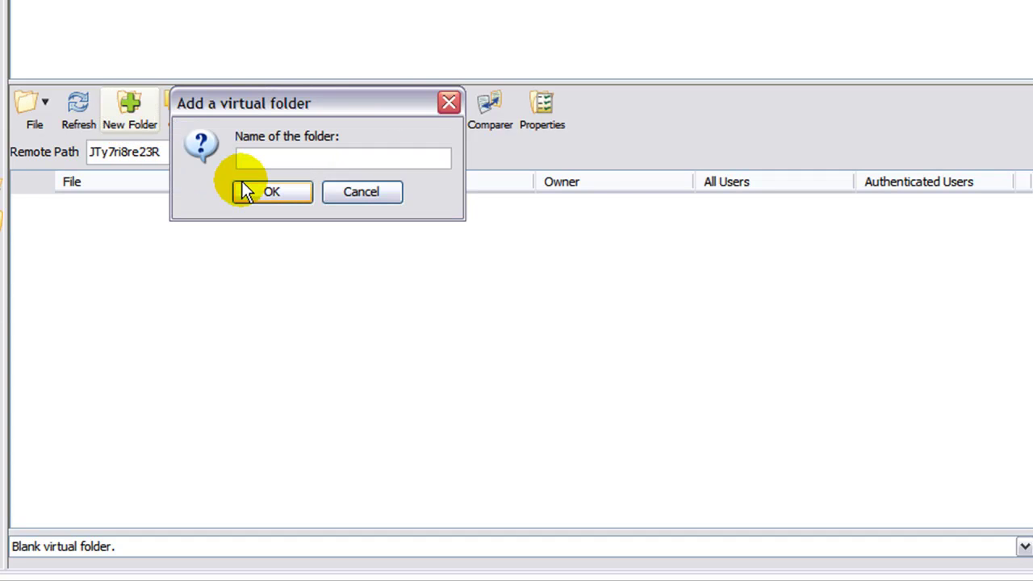
text(css)
key(Return)
click(79, 113)
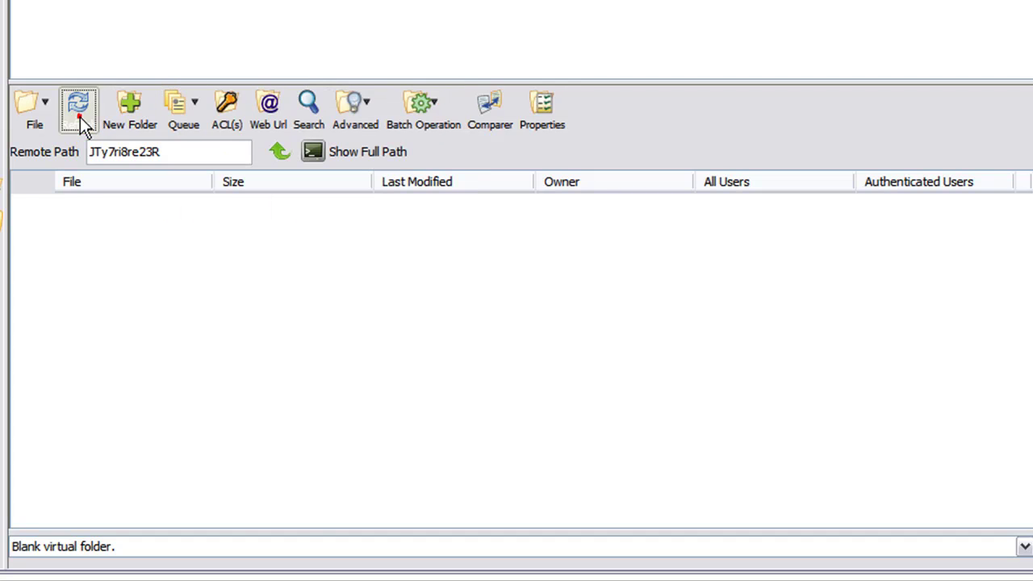
click(121, 114)
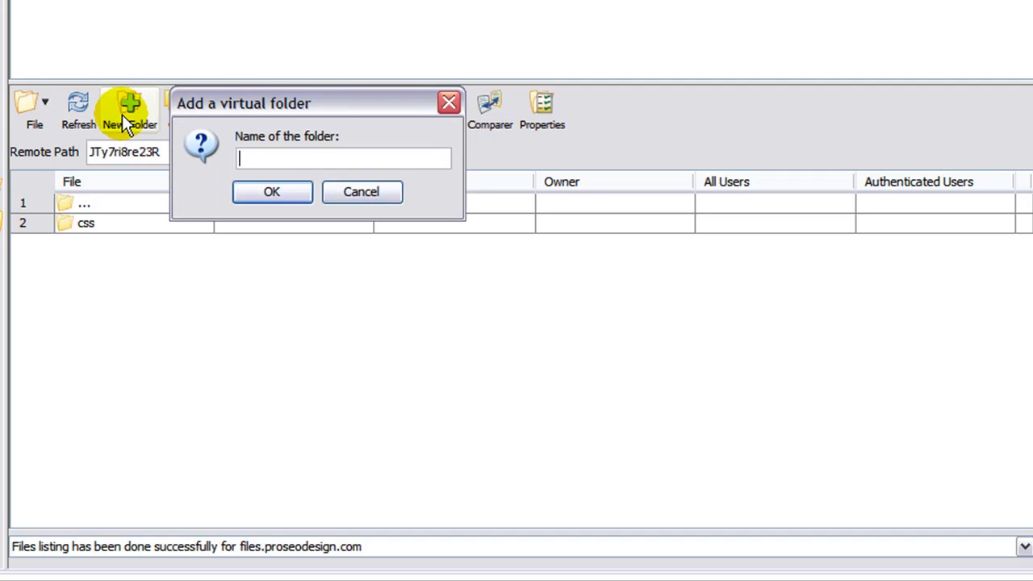
text(images)
click(269, 192)
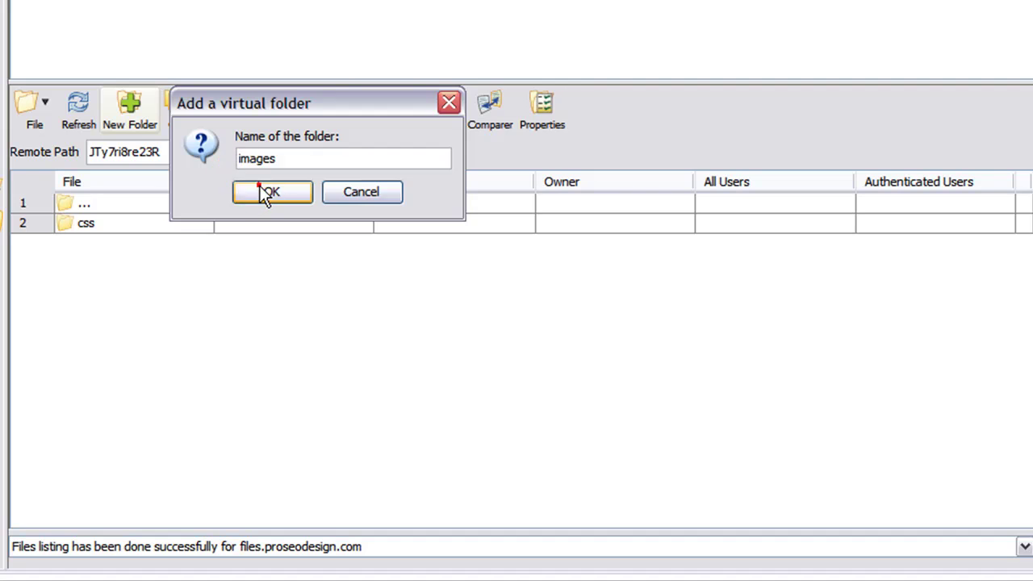
click(78, 108)
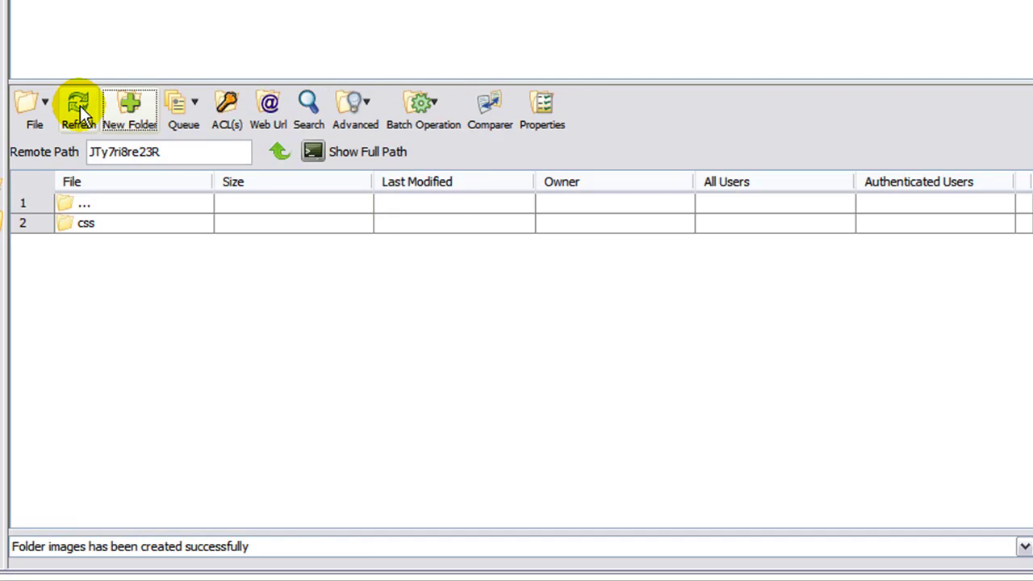
Add js and media subfolders and refresh the listing.
click(142, 106)
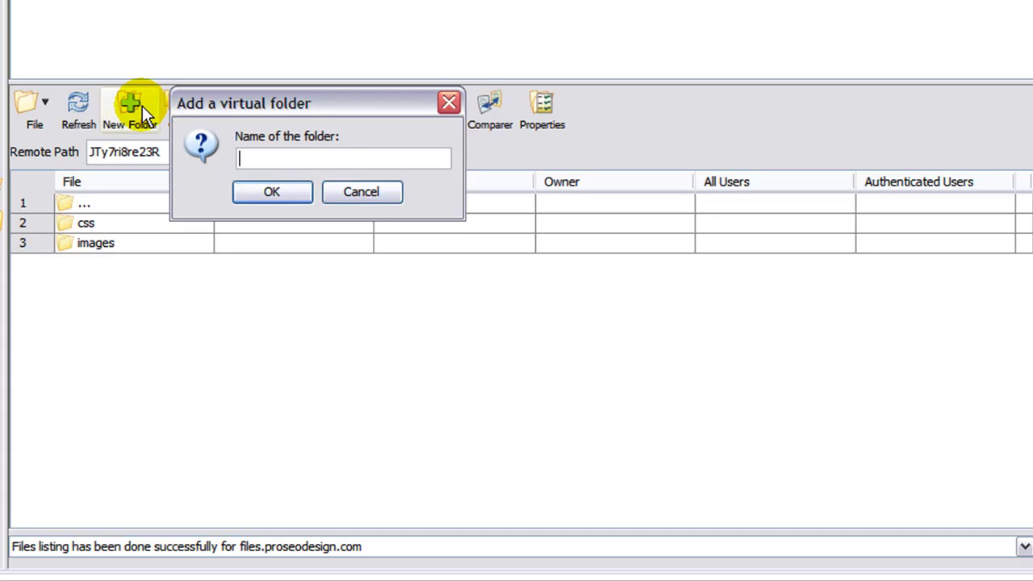
text(js)
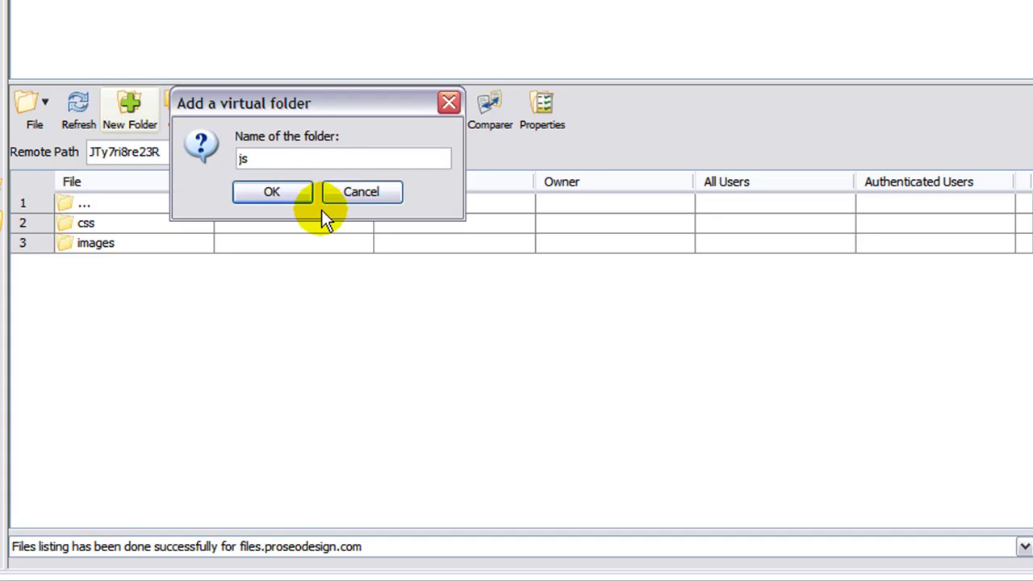
click(293, 197)
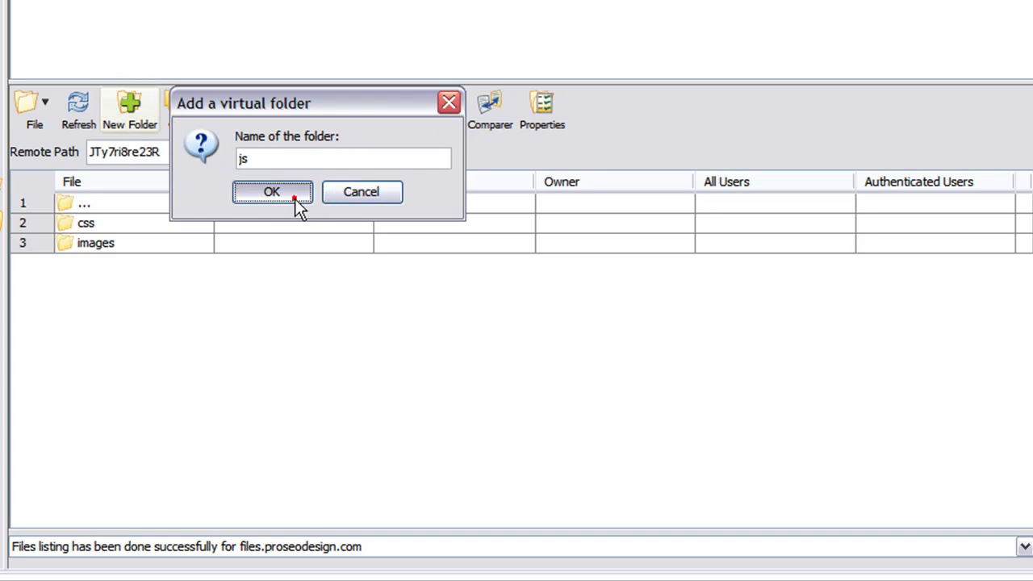
click(86, 110)
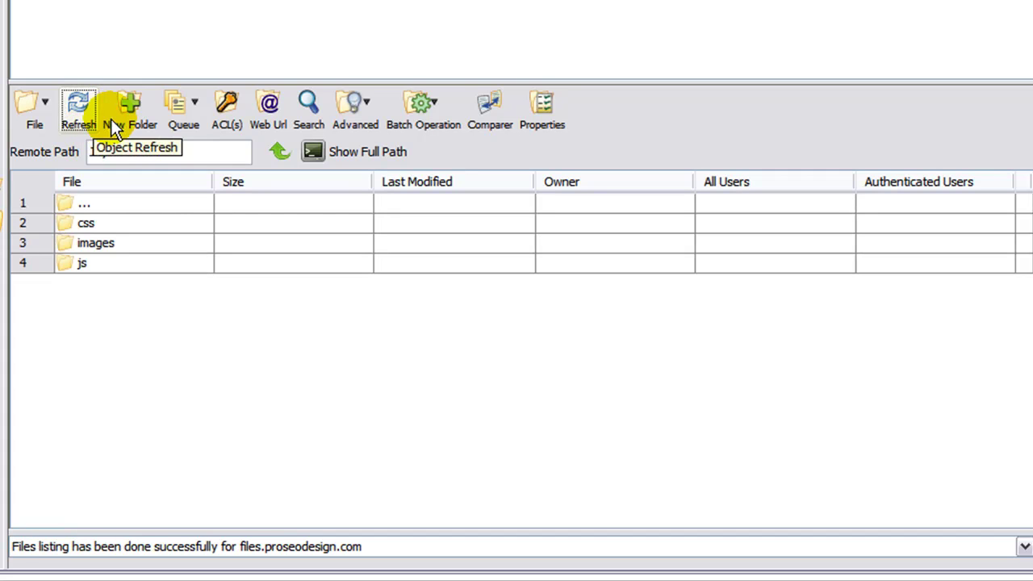
click(138, 112)
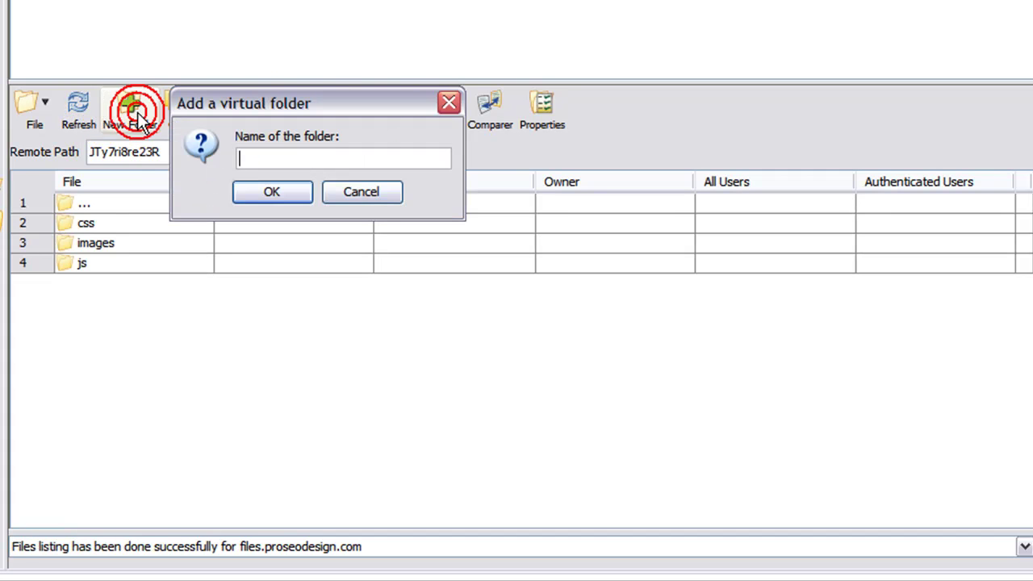
text(media)
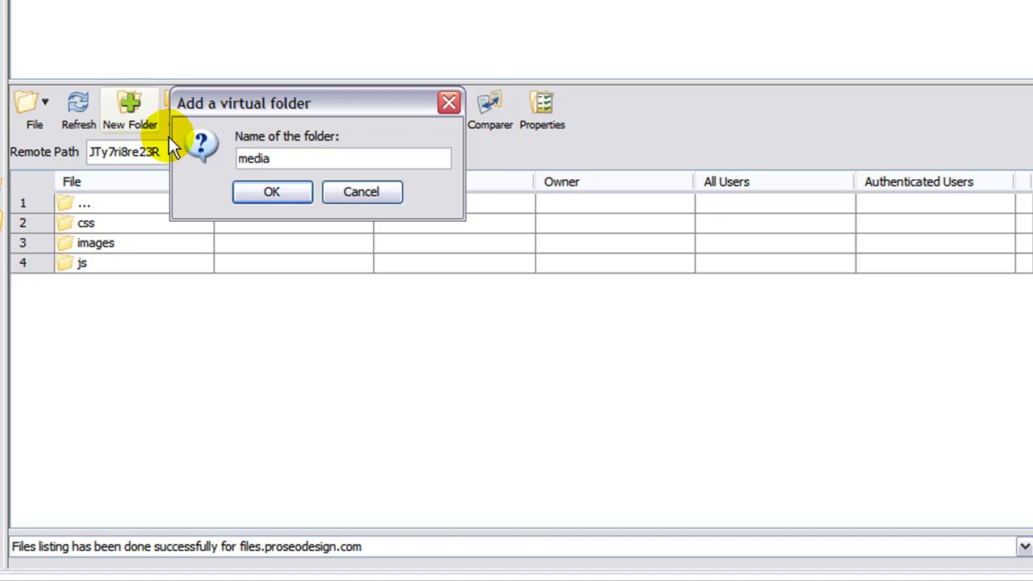
click(260, 193)
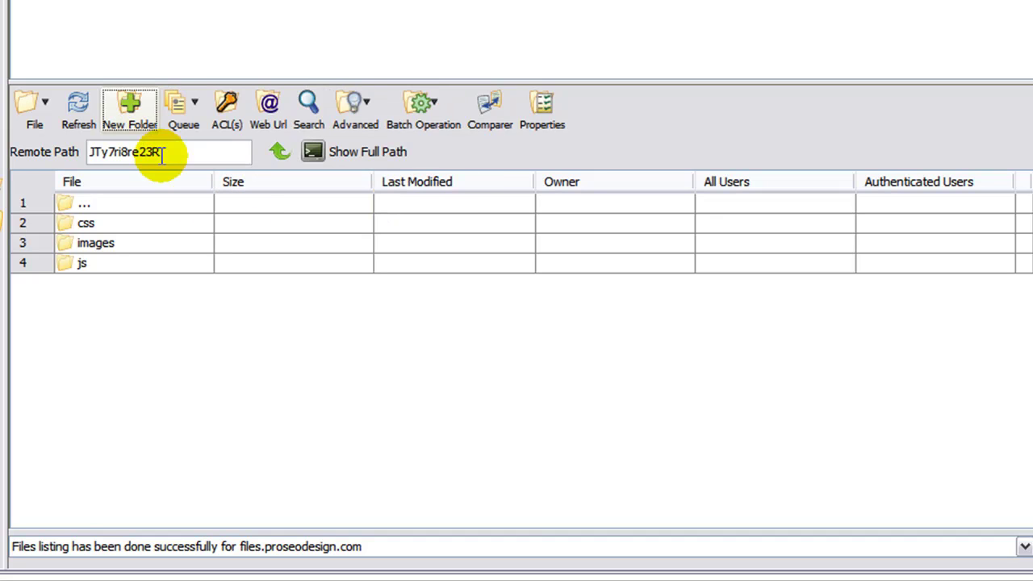
click(78, 109)
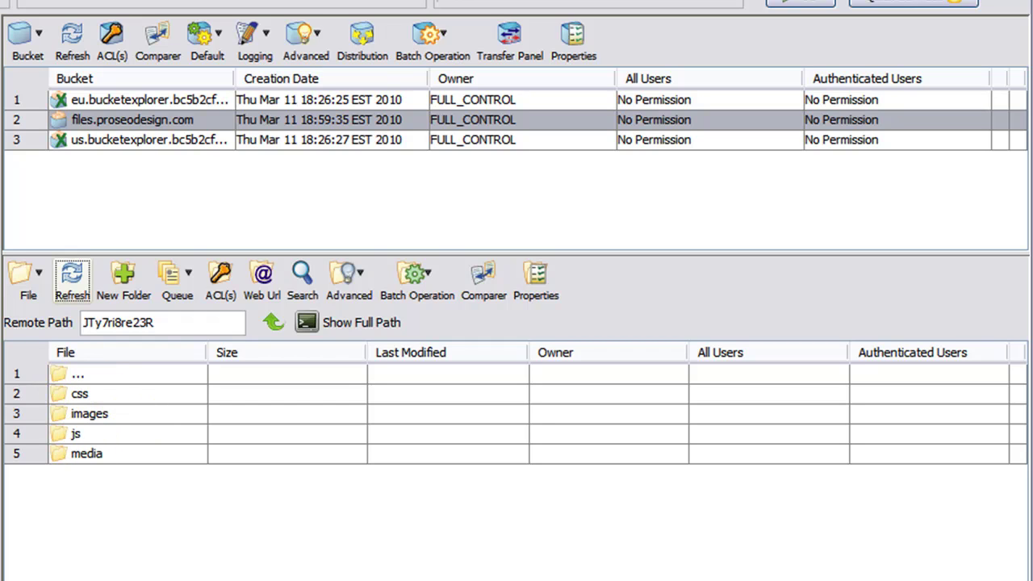
Open the remote images folder and select s3tutcover.png in the local Desktop/S3 folder.
click(58, 416)
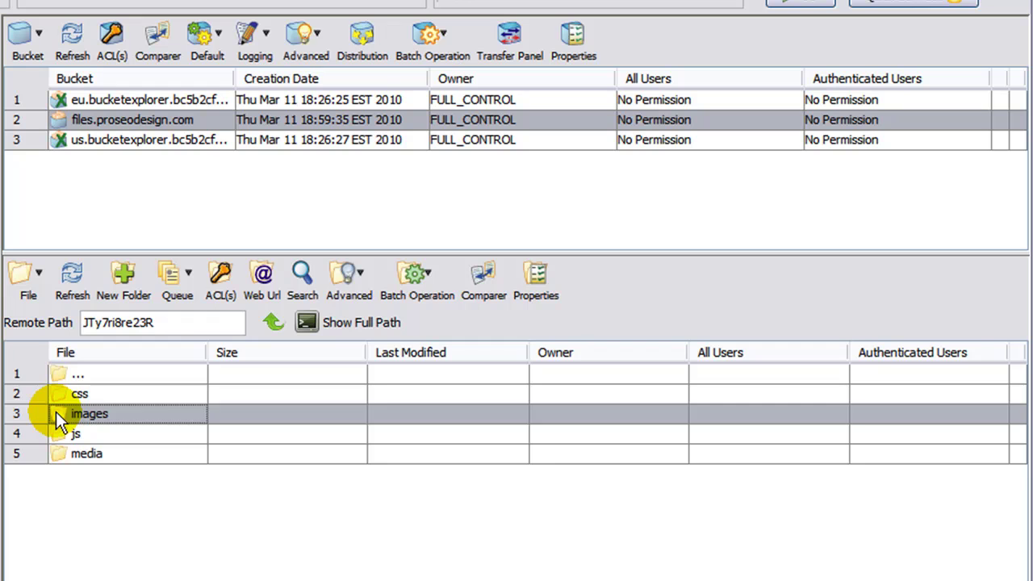
double_click(56, 414)
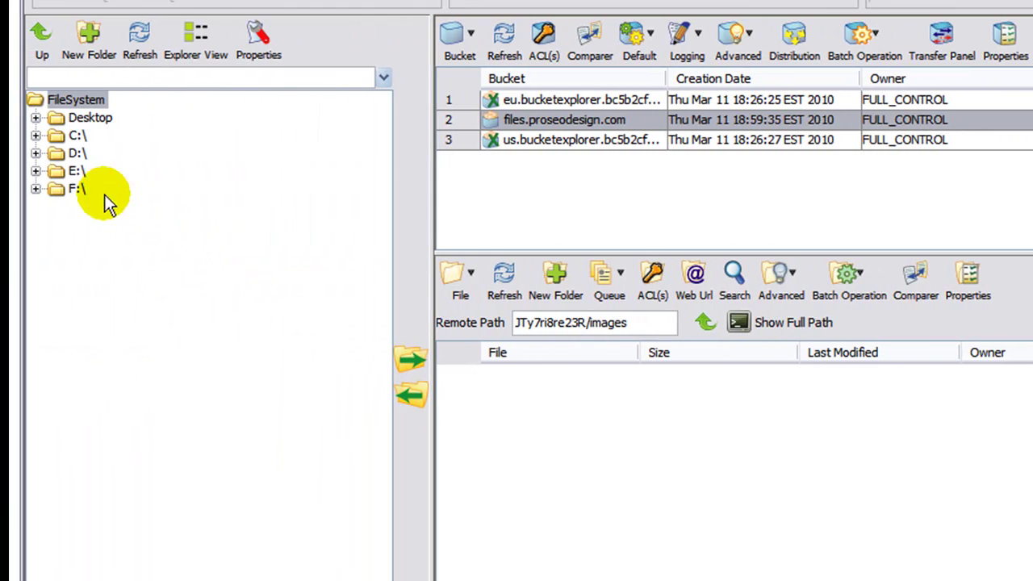
click(35, 118)
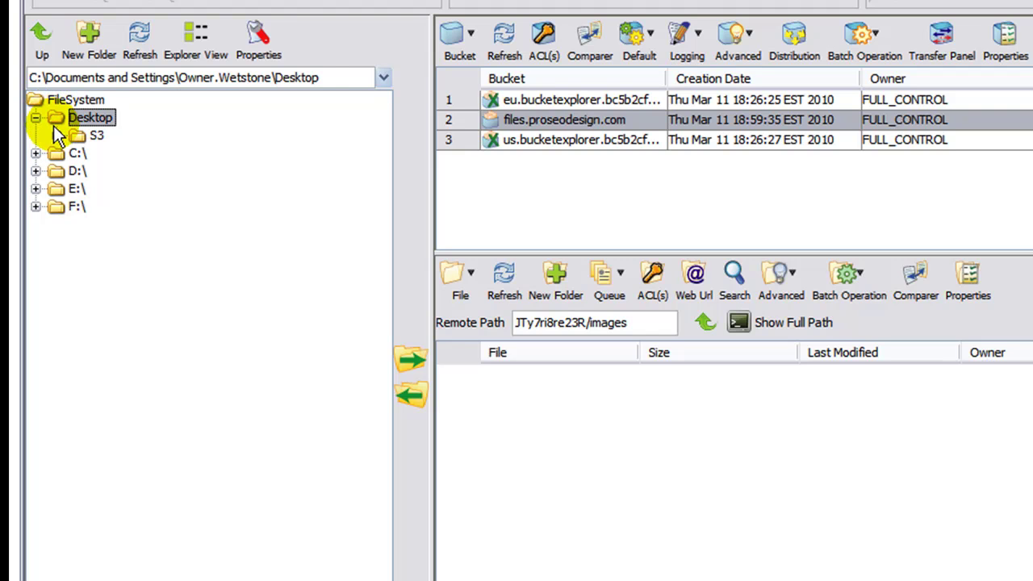
click(55, 137)
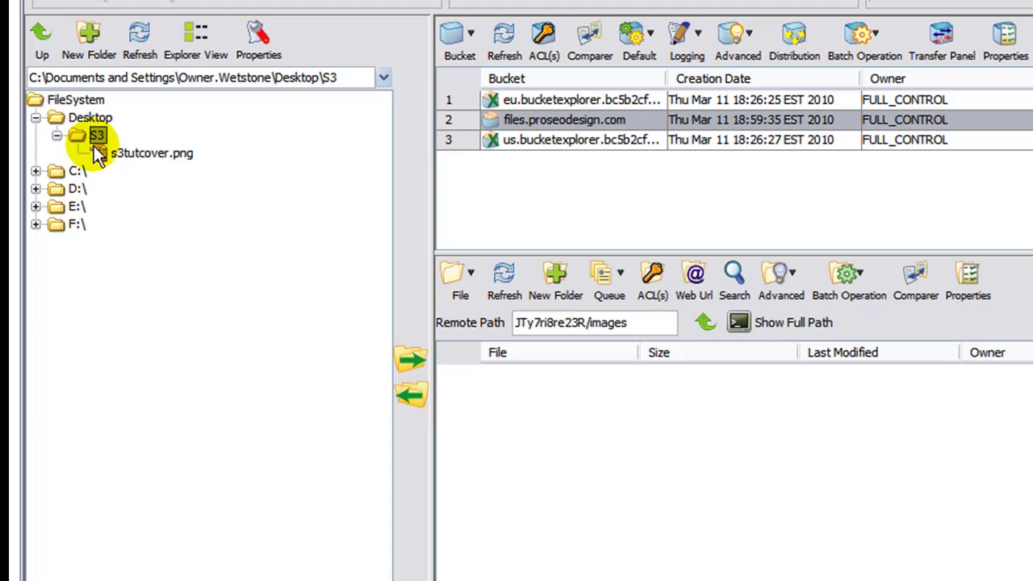
drag(93, 145, 112, 147)
click(120, 151)
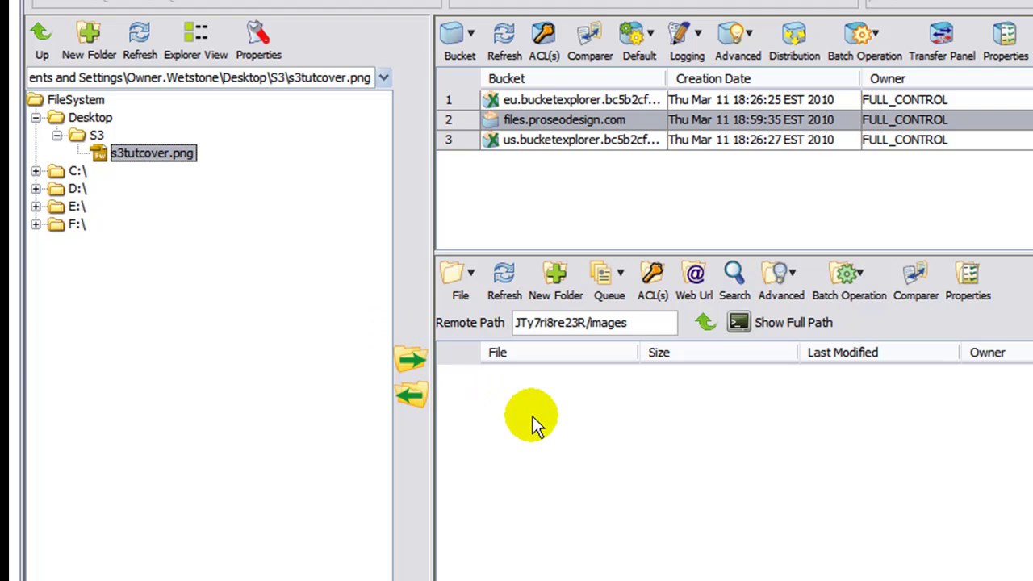
Upload s3tutcover.png into JTy7ri8re23R/images, refresh, and select the 208.12 KB file.
click(409, 362)
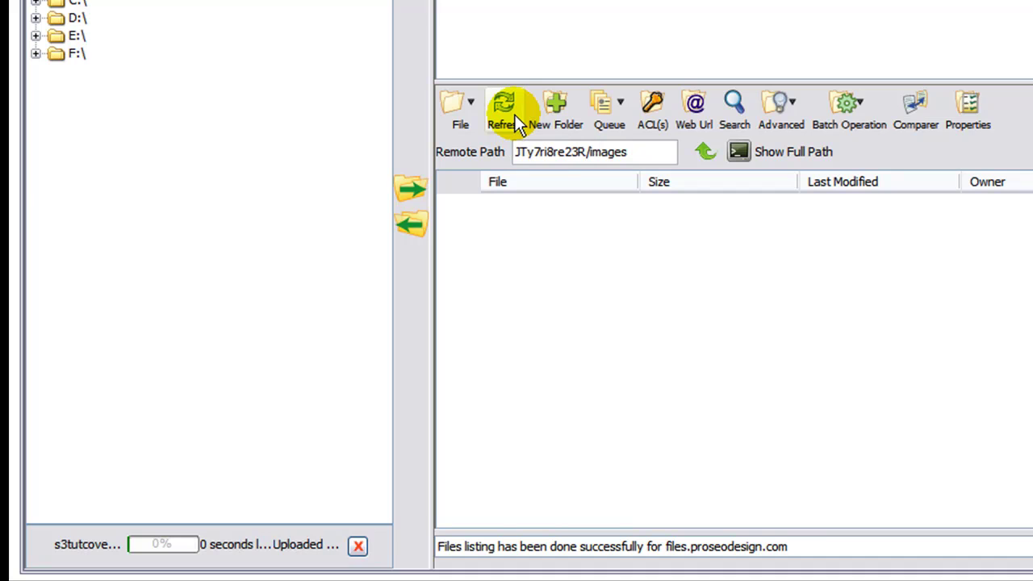
click(510, 117)
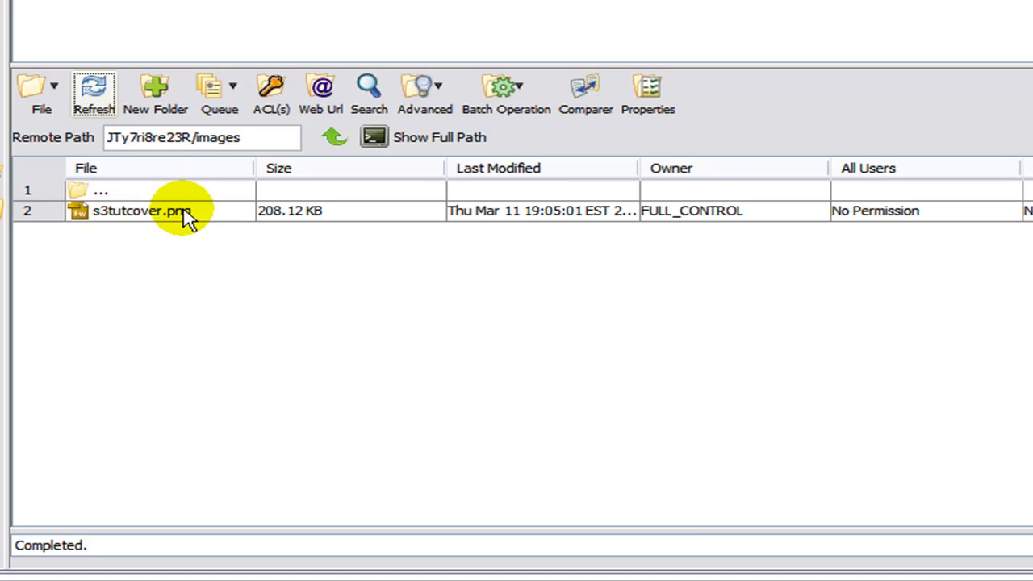
click(184, 215)
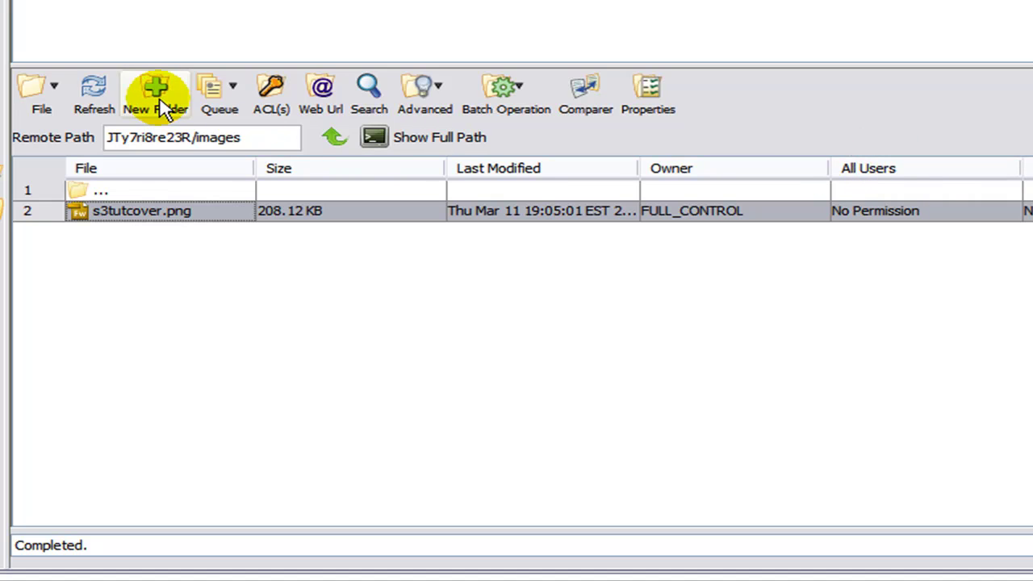
Grant All Users Read in s3tutcover.png's ACL and refresh to show READ.
click(273, 95)
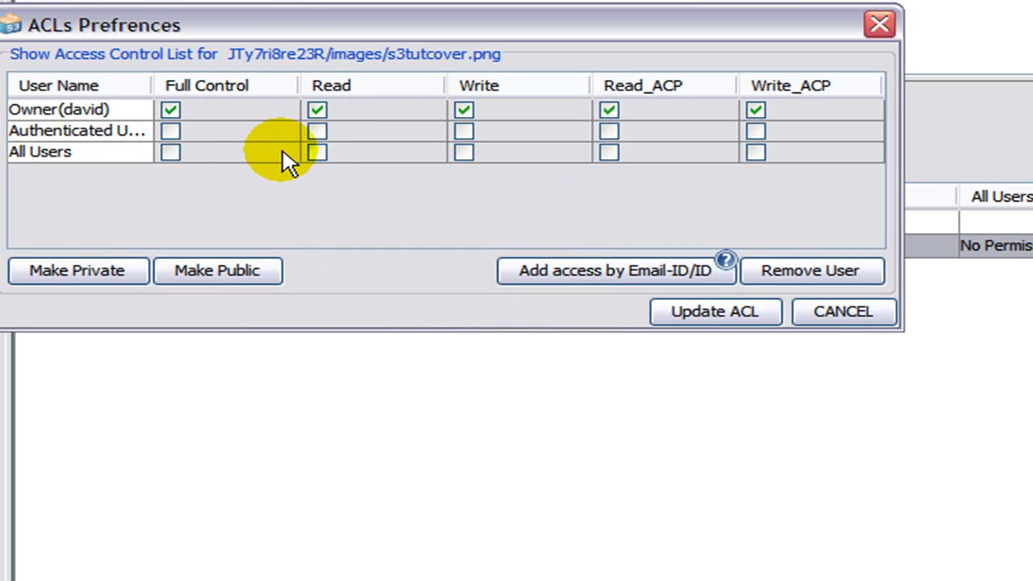
click(317, 153)
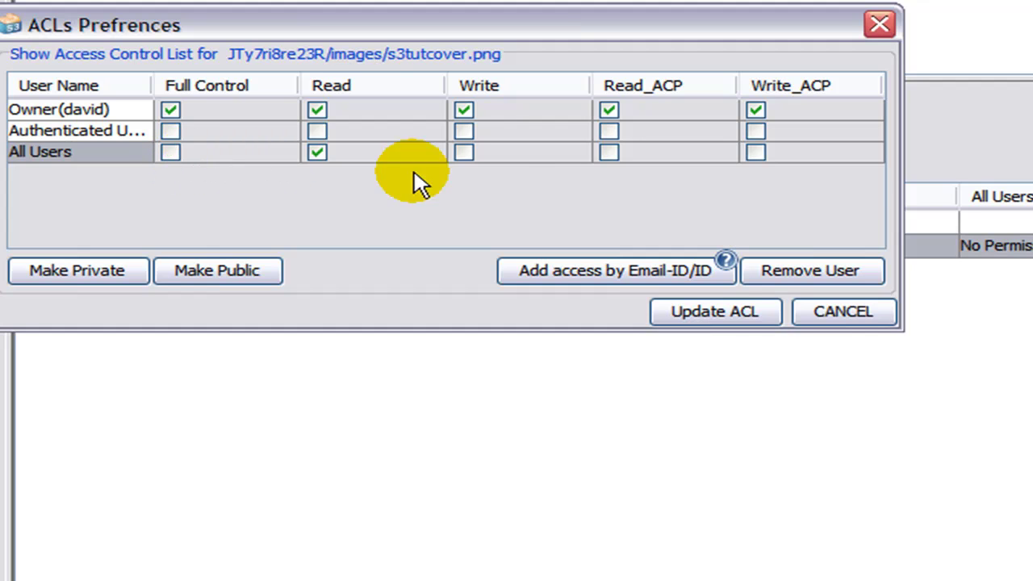
click(702, 317)
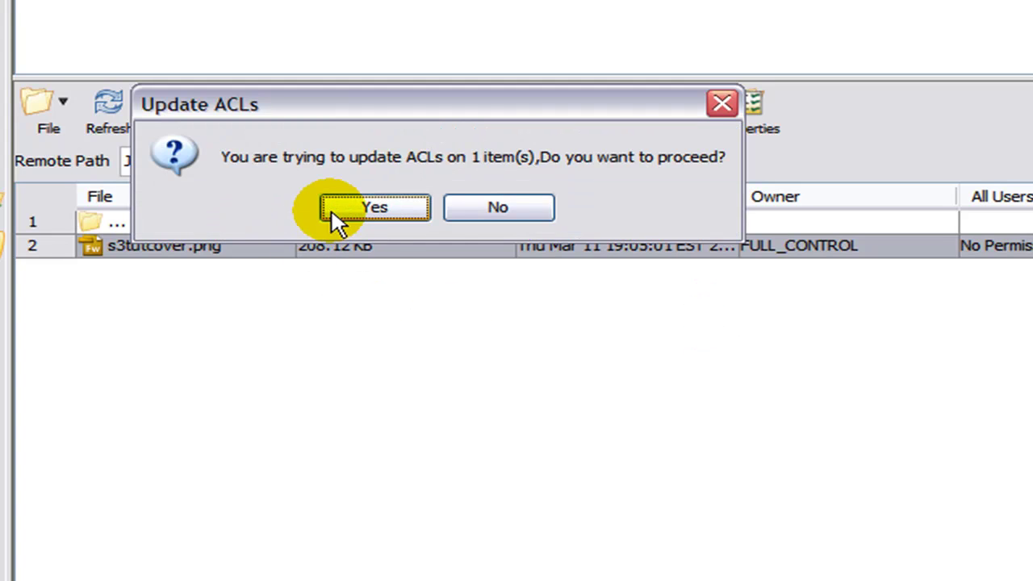
click(379, 206)
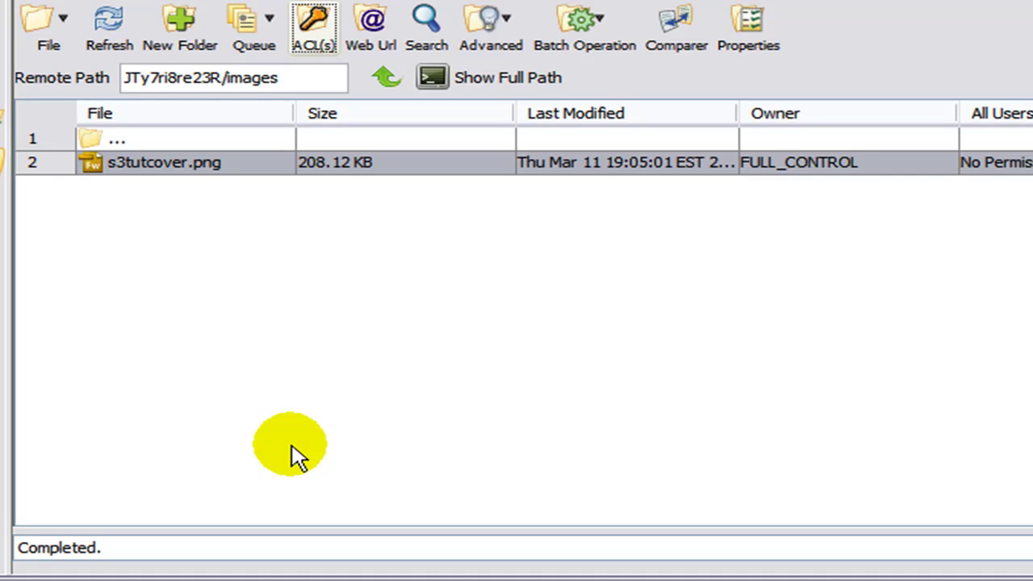
click(108, 21)
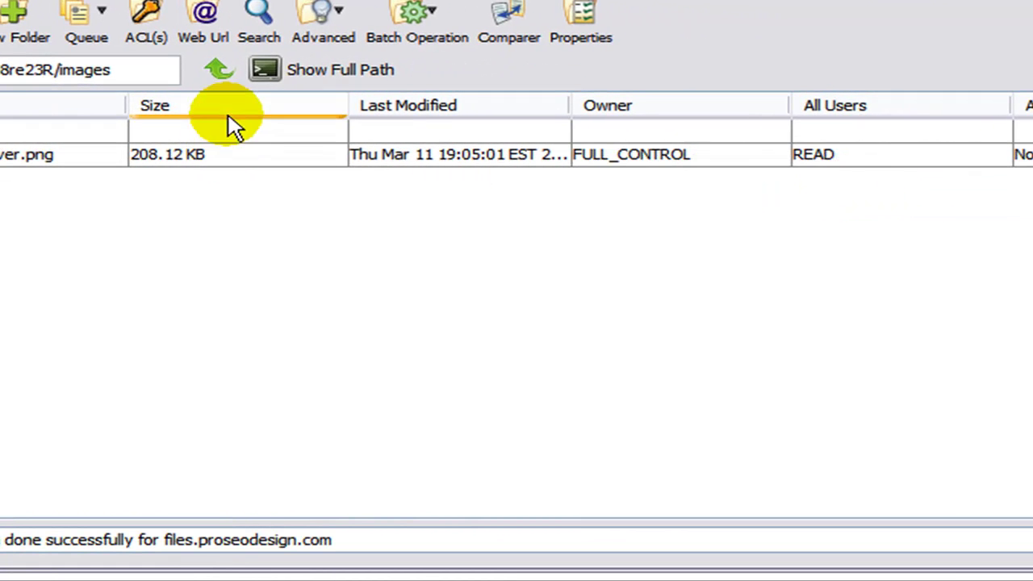
Multi-select the css, images, js and media folders and grant All Users Read on all four.
click(226, 74)
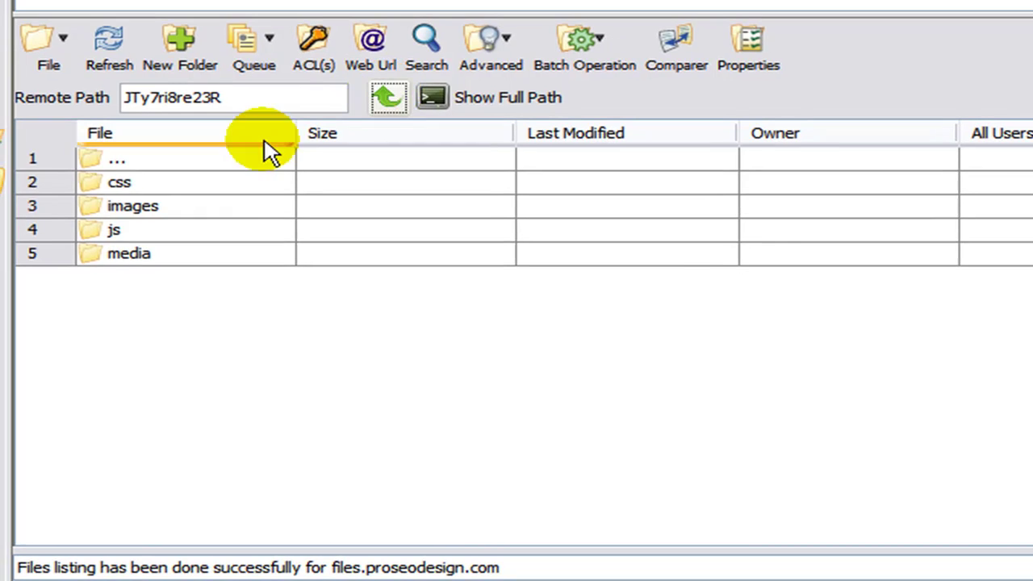
click(143, 184)
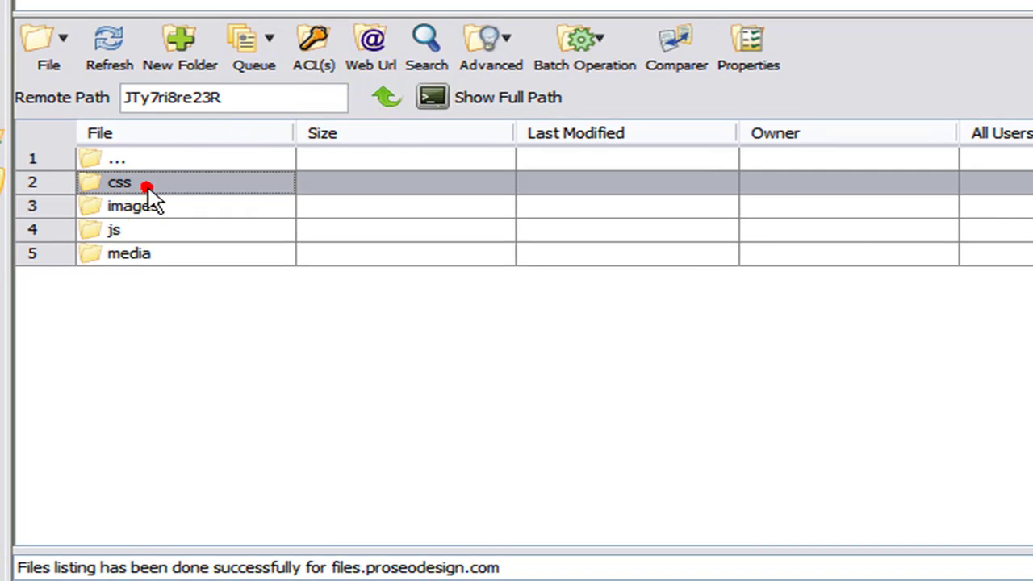
ctrl+click(162, 206)
ctrl+click(166, 253)
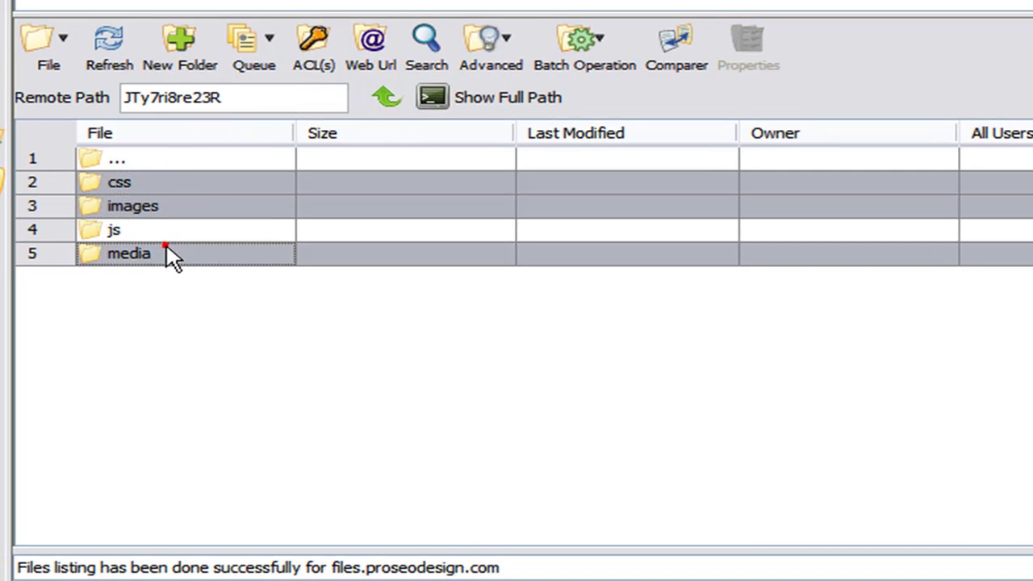
ctrl+click(168, 230)
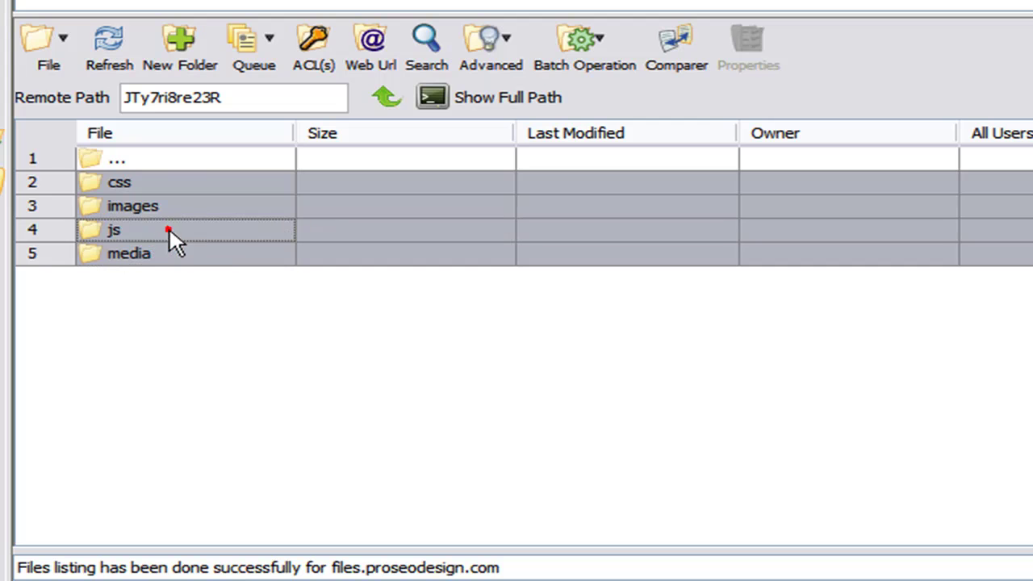
click(314, 50)
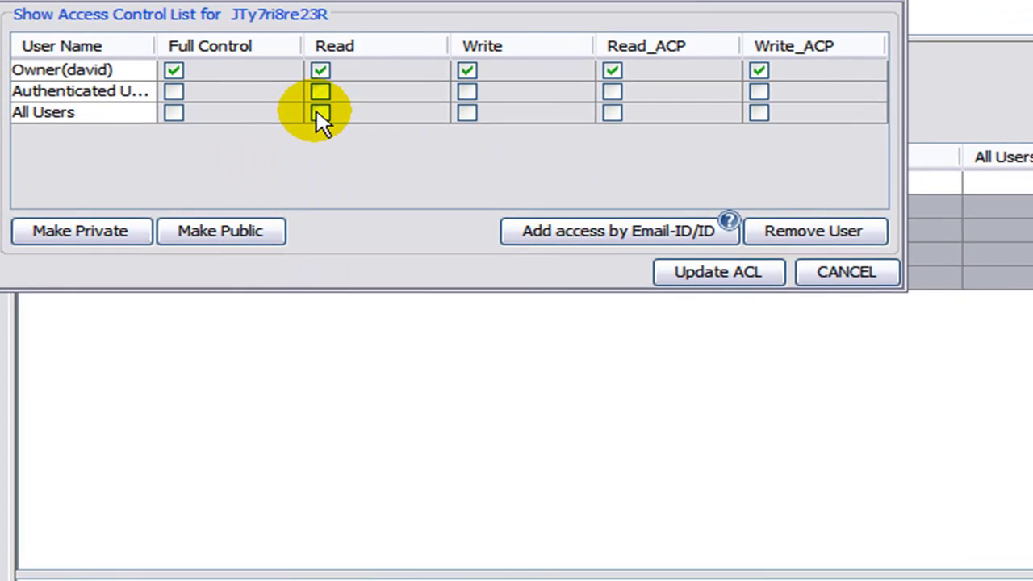
click(321, 113)
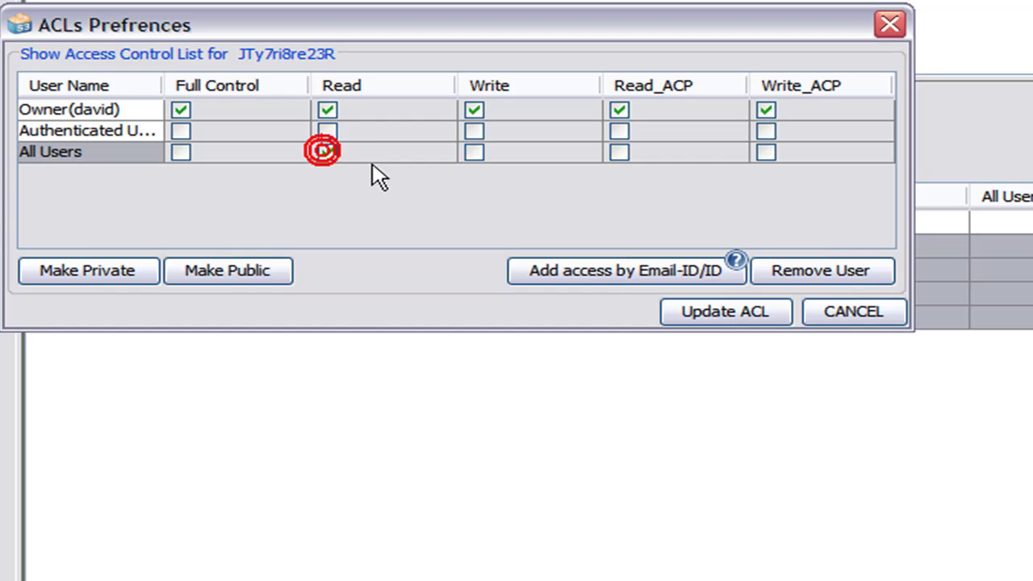
click(717, 319)
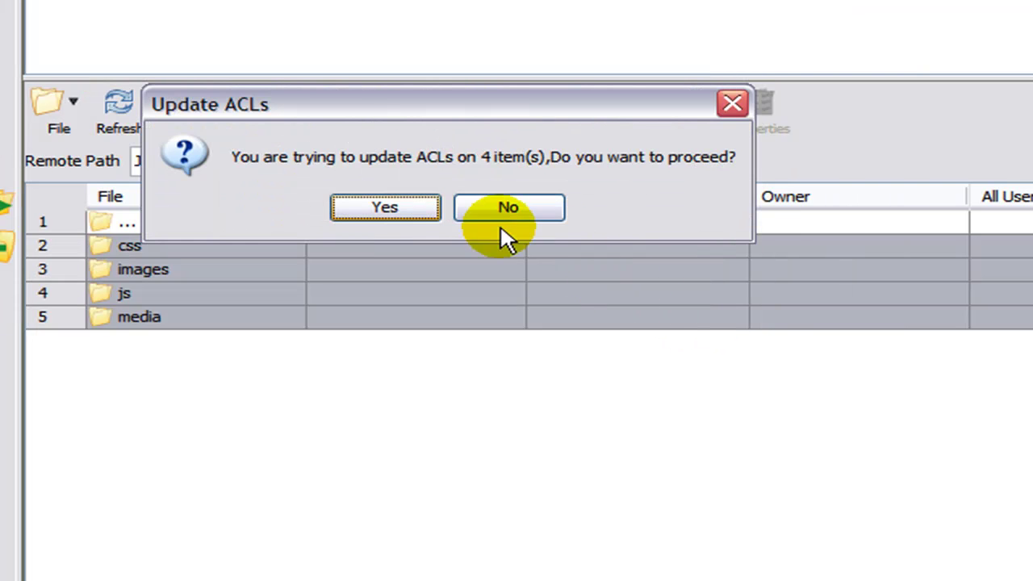
click(395, 210)
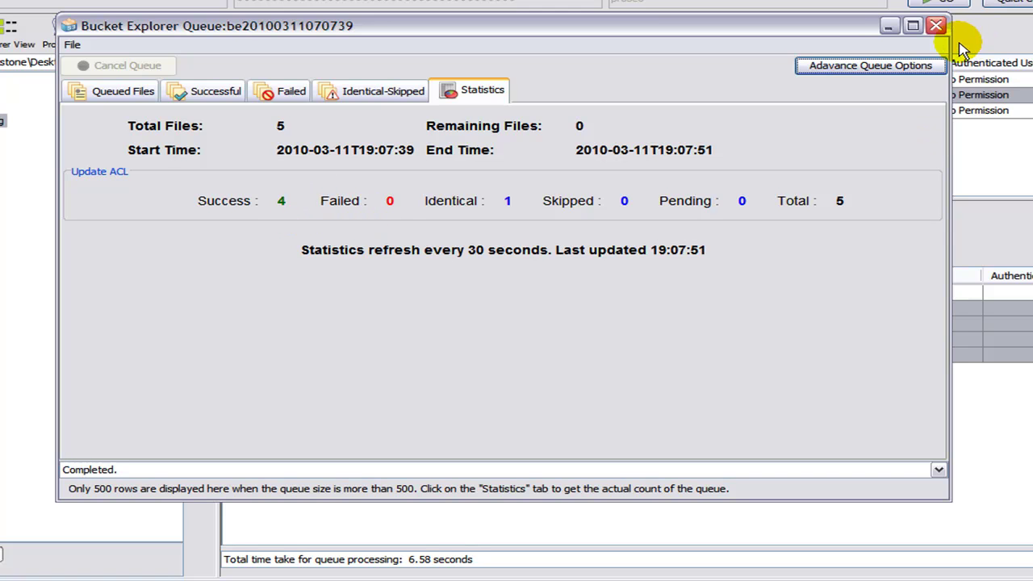
Grant All Users Read on the JTy7ri8re23R folder and close the finished queue window.
click(935, 31)
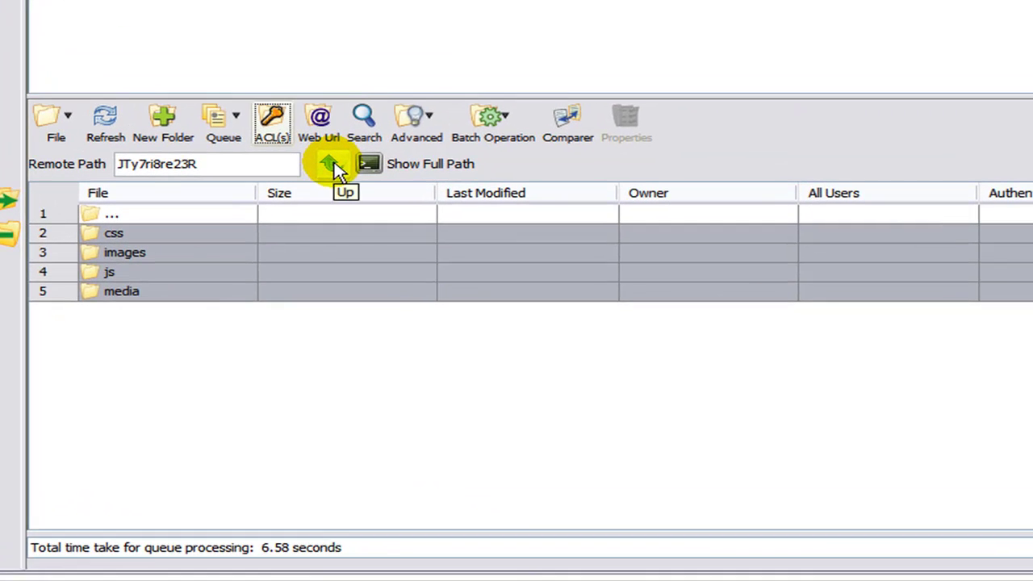
click(466, 253)
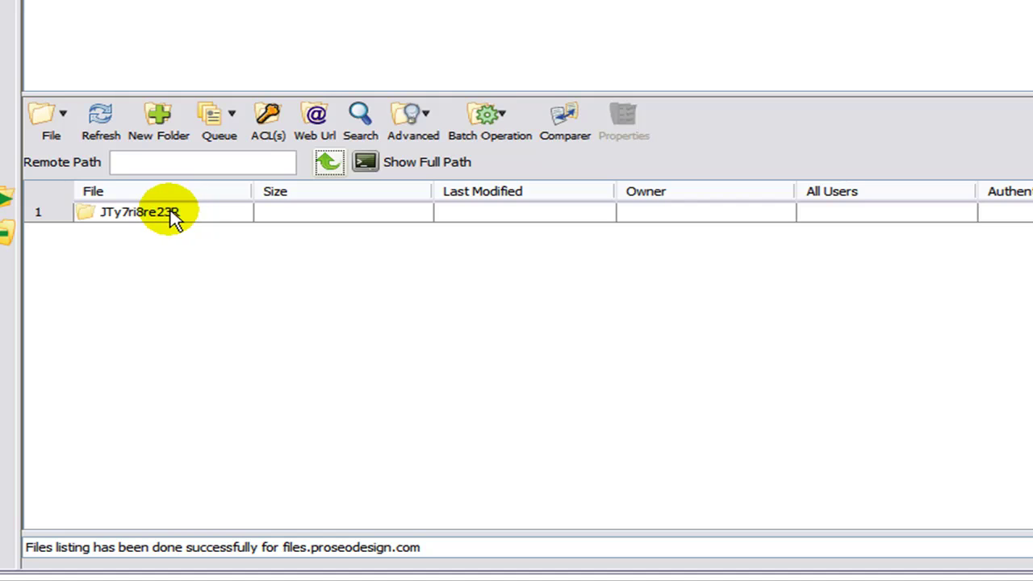
click(162, 213)
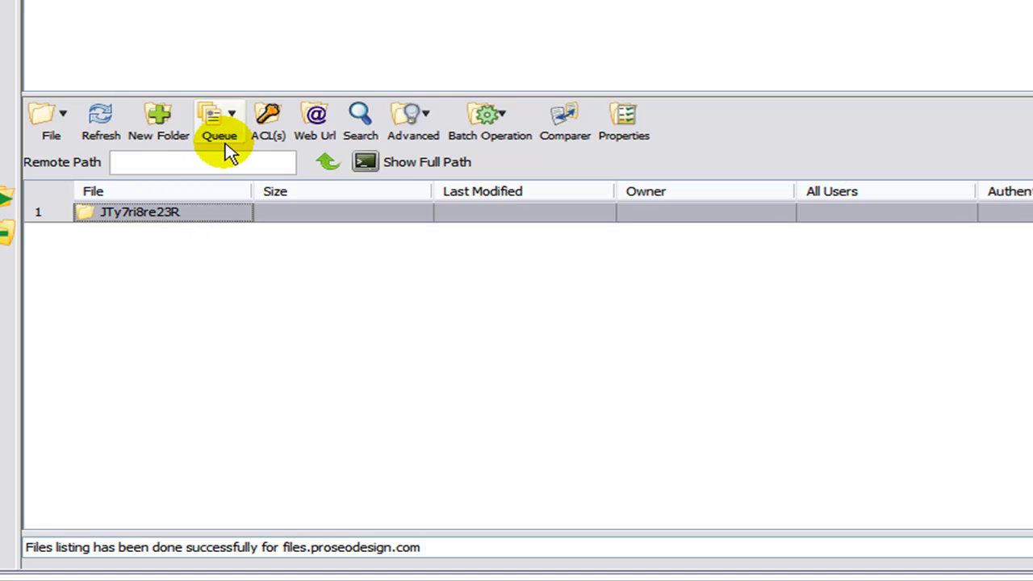
click(271, 130)
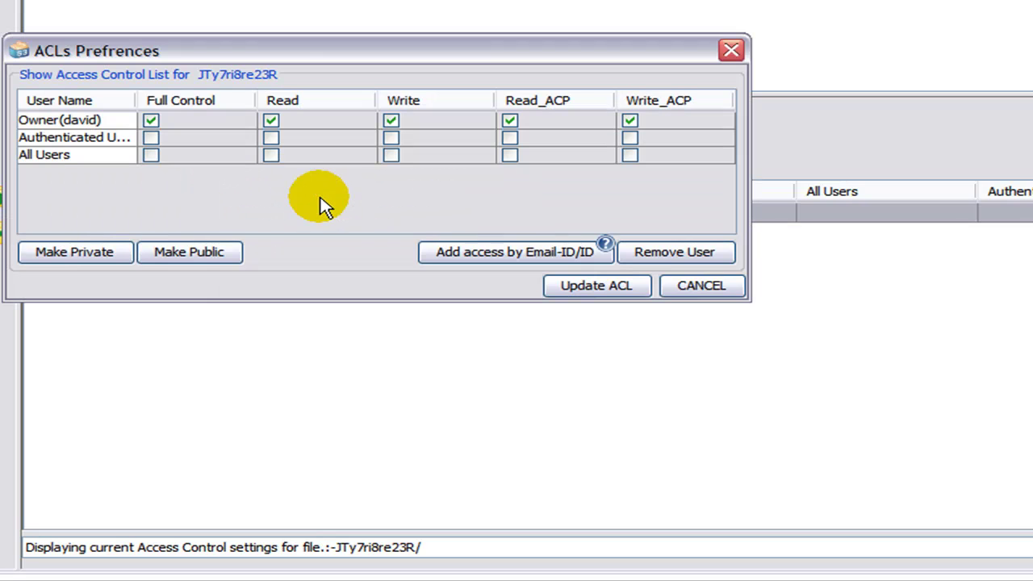
click(282, 160)
click(280, 158)
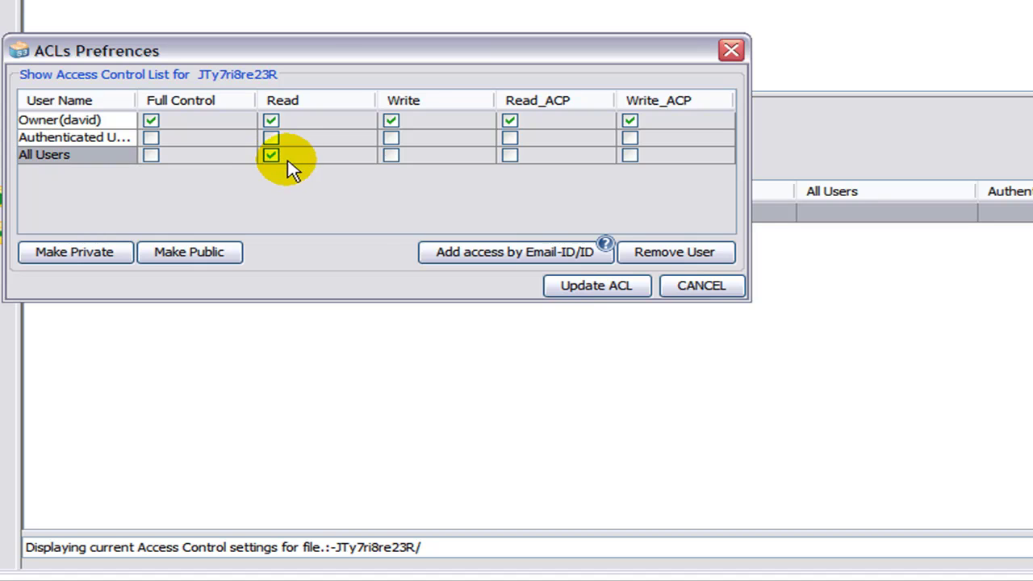
click(575, 296)
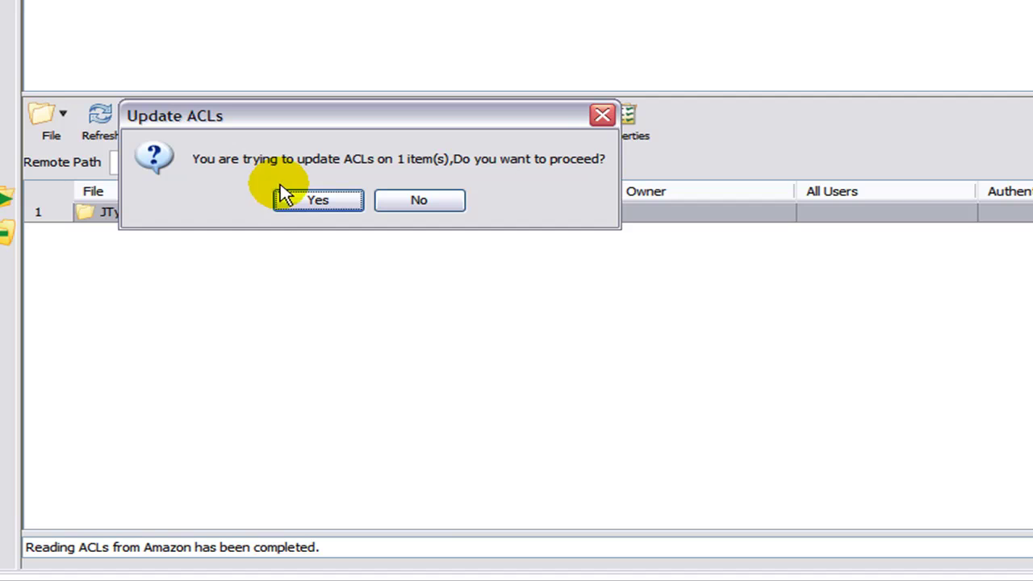
click(315, 201)
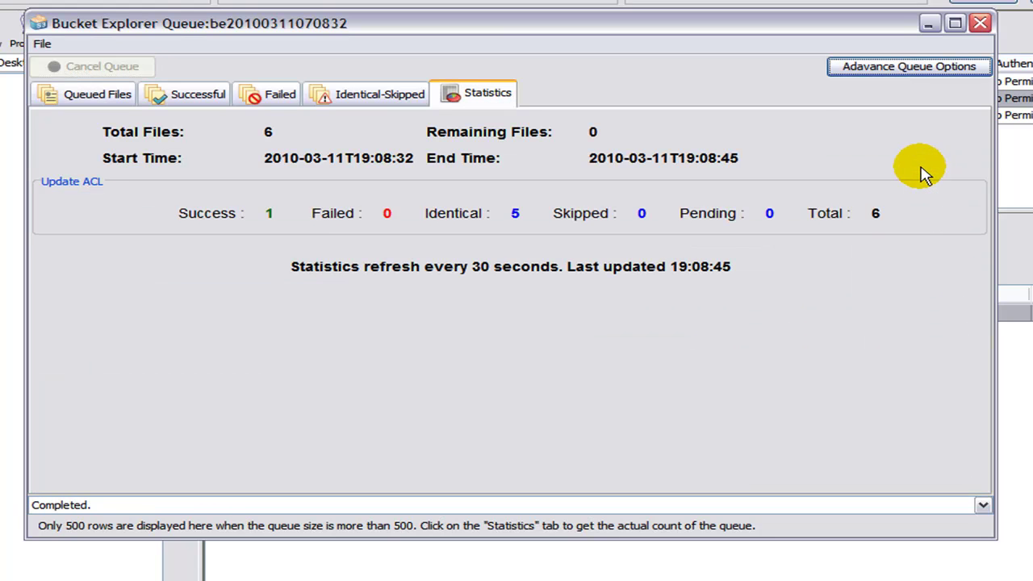
click(979, 33)
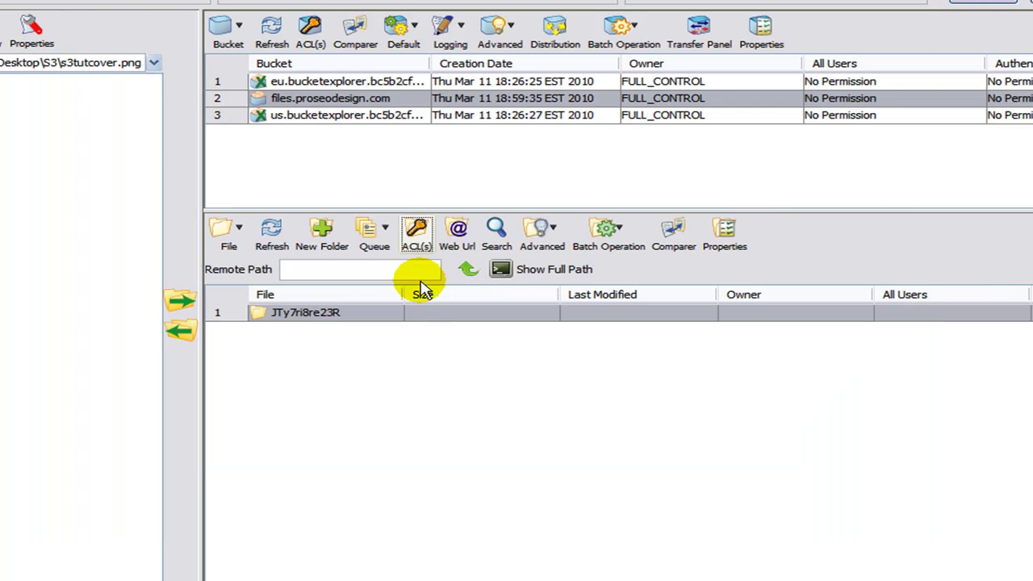
Grant All Users Read on files.proseodesign.com as the bucket default and refresh the list.
click(366, 98)
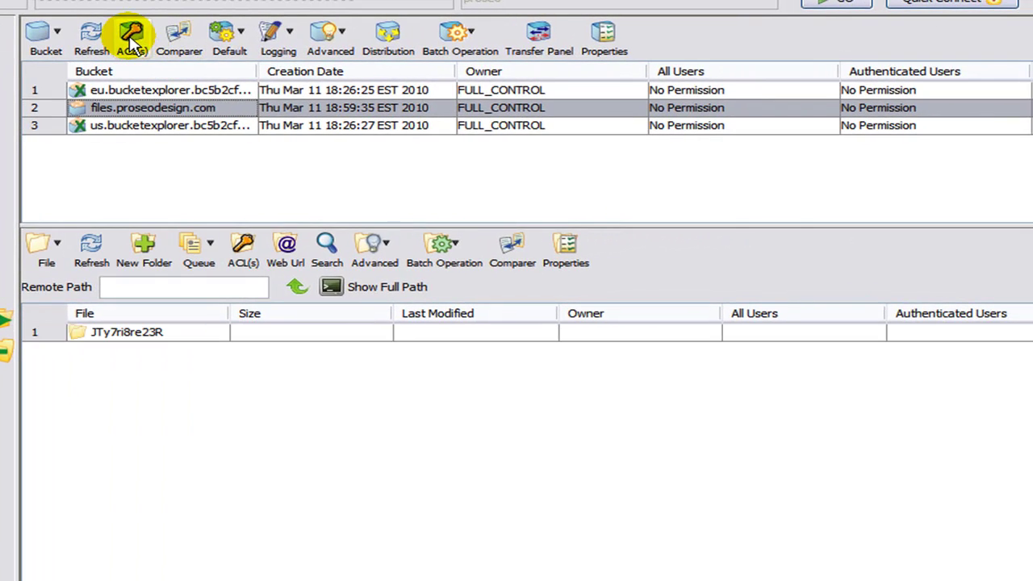
click(131, 42)
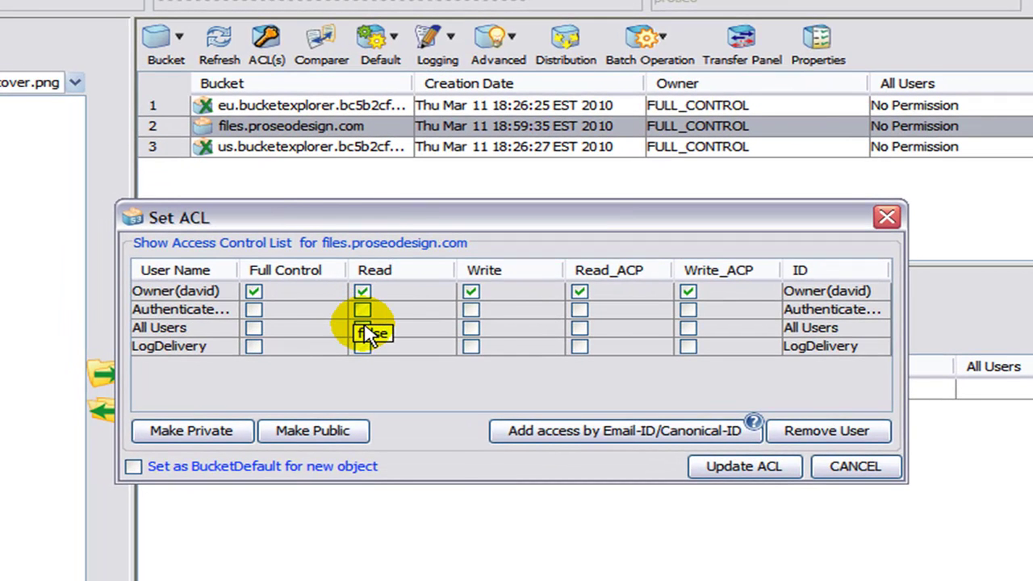
click(363, 328)
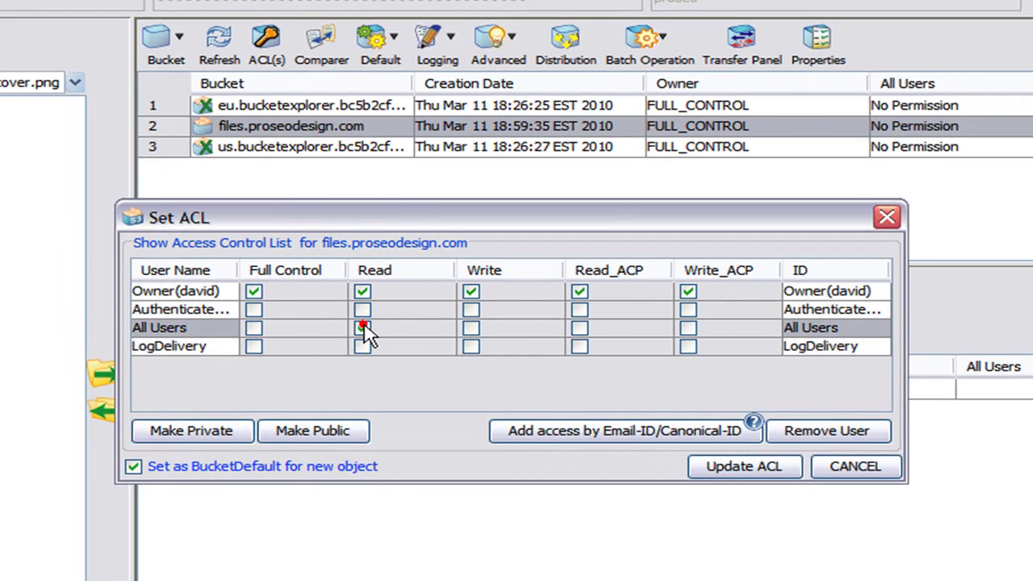
click(754, 475)
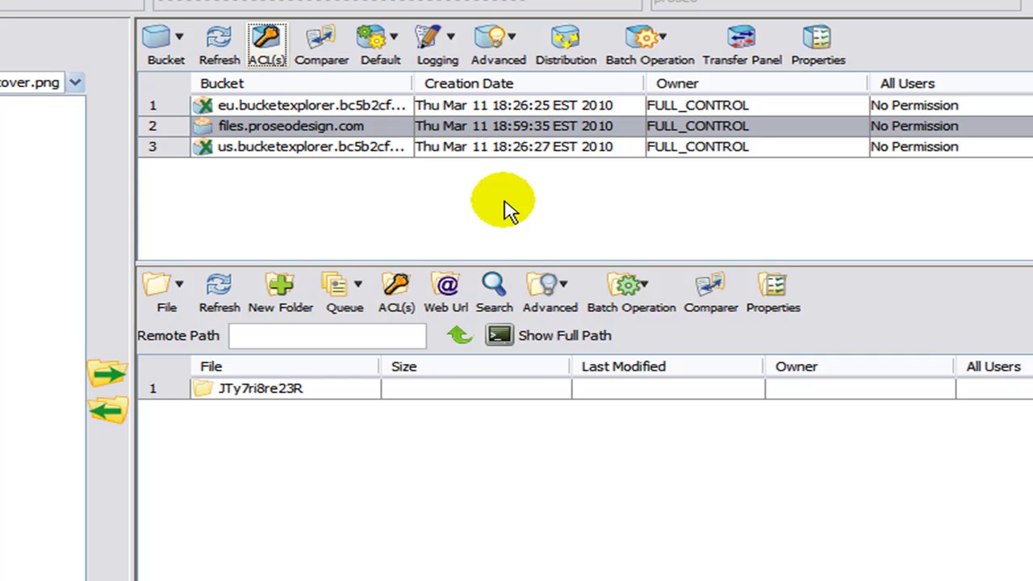
click(230, 42)
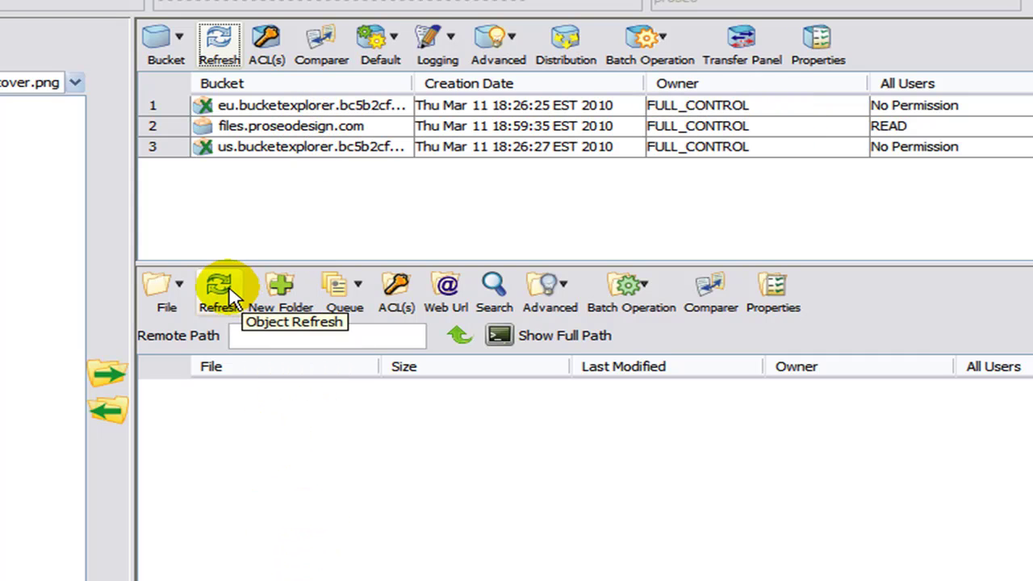
click(246, 126)
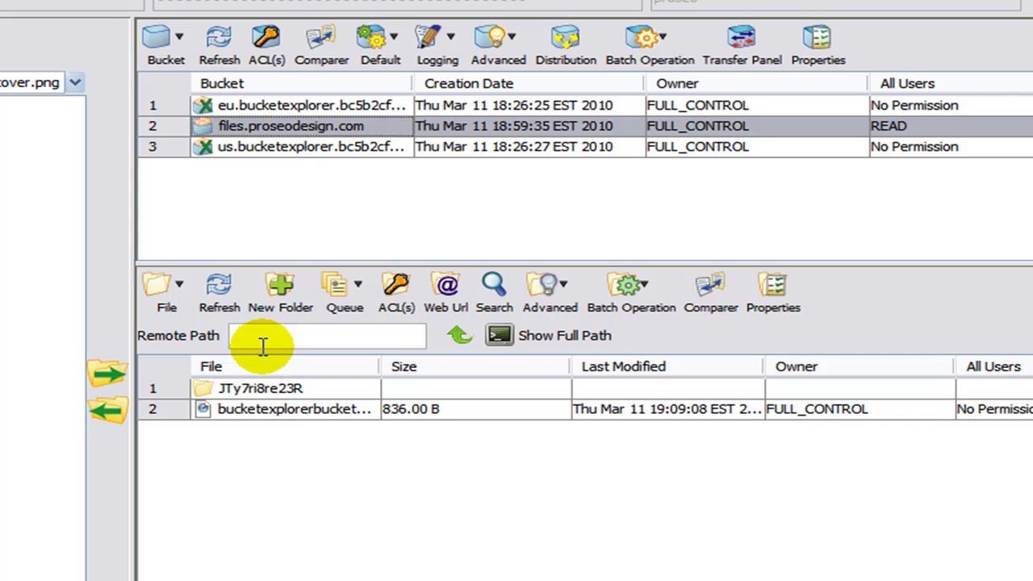
Open the JTy7ri8re23R folder, then its images folder, and select s3tutcover.png.
click(276, 389)
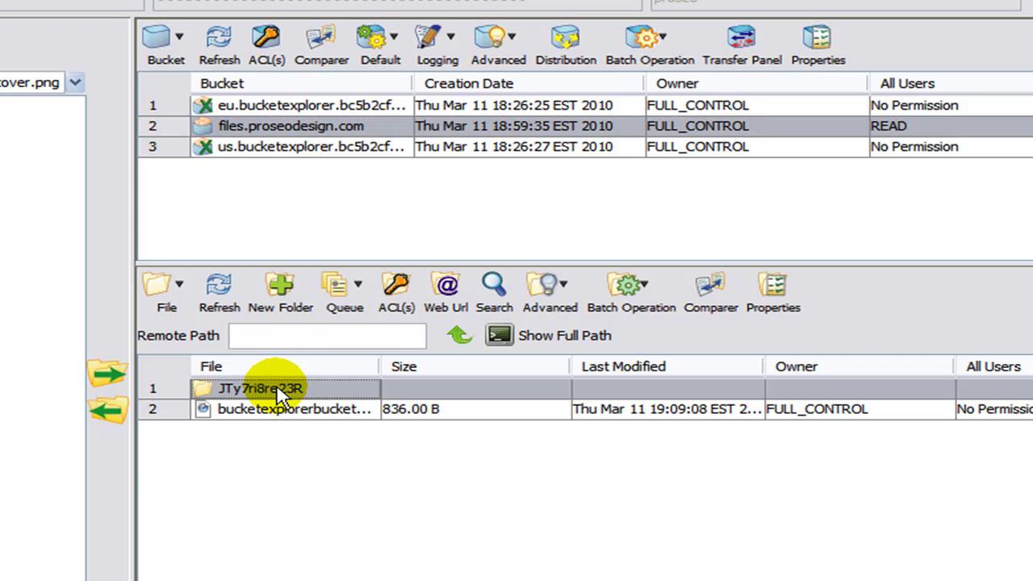
double_click(277, 391)
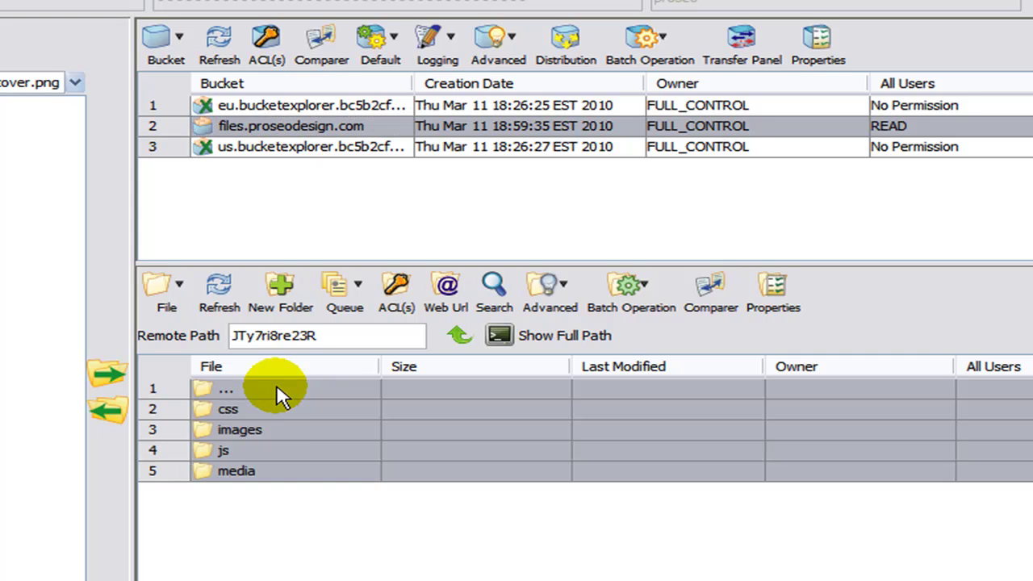
click(258, 428)
double_click(258, 428)
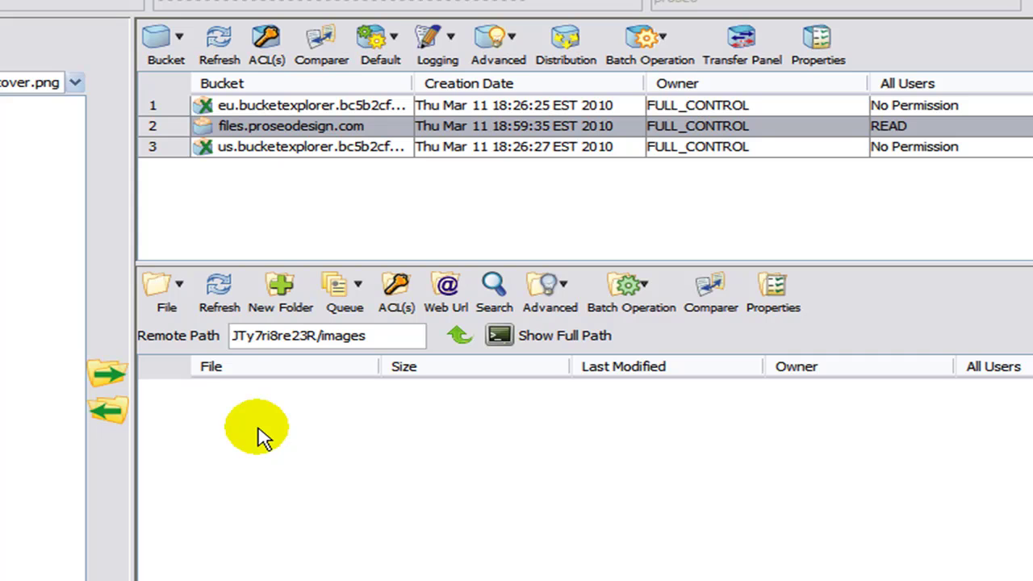
click(267, 412)
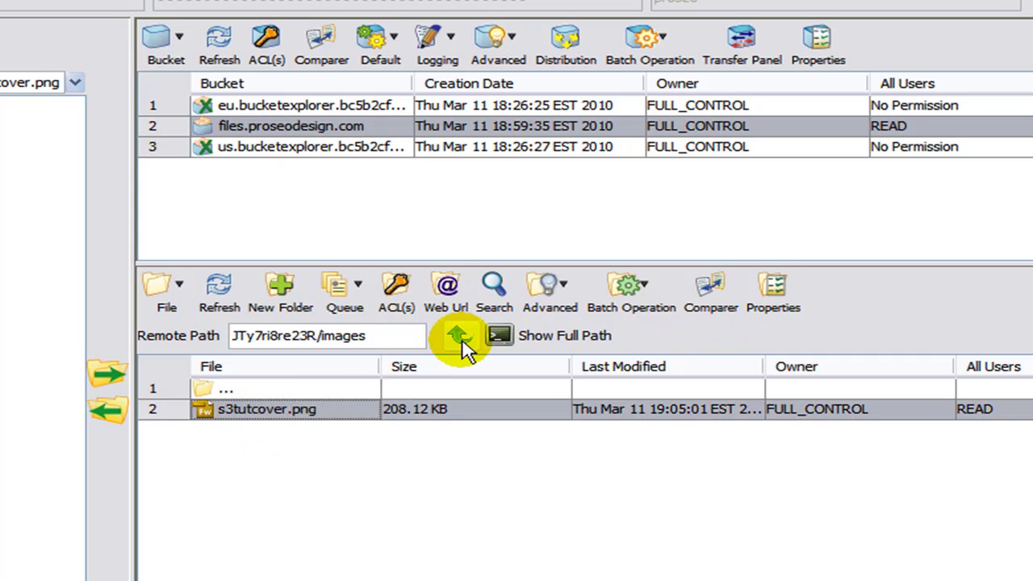
Generate the image's web URLs and copy the plain HTTP address.
click(453, 299)
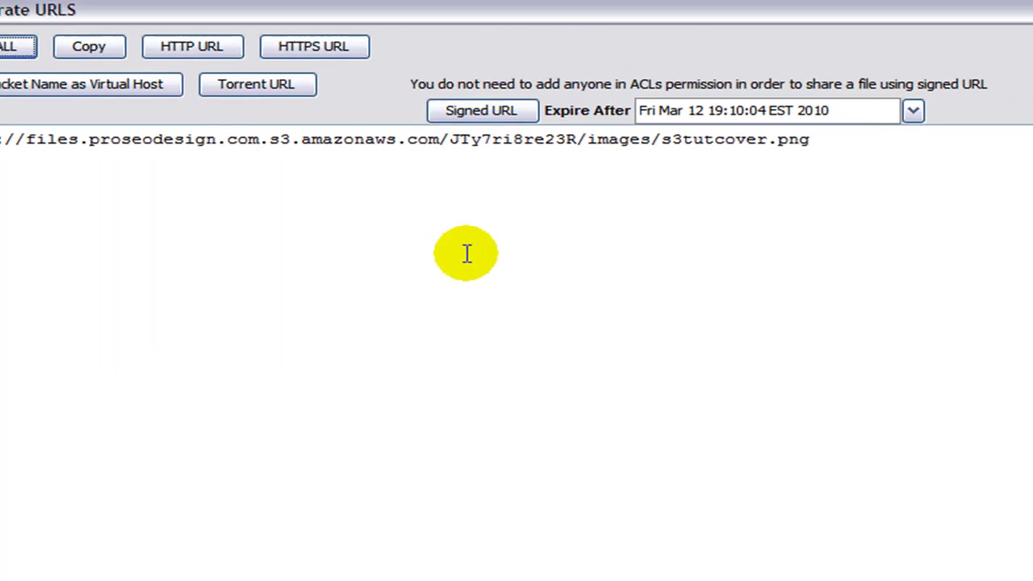
click(115, 26)
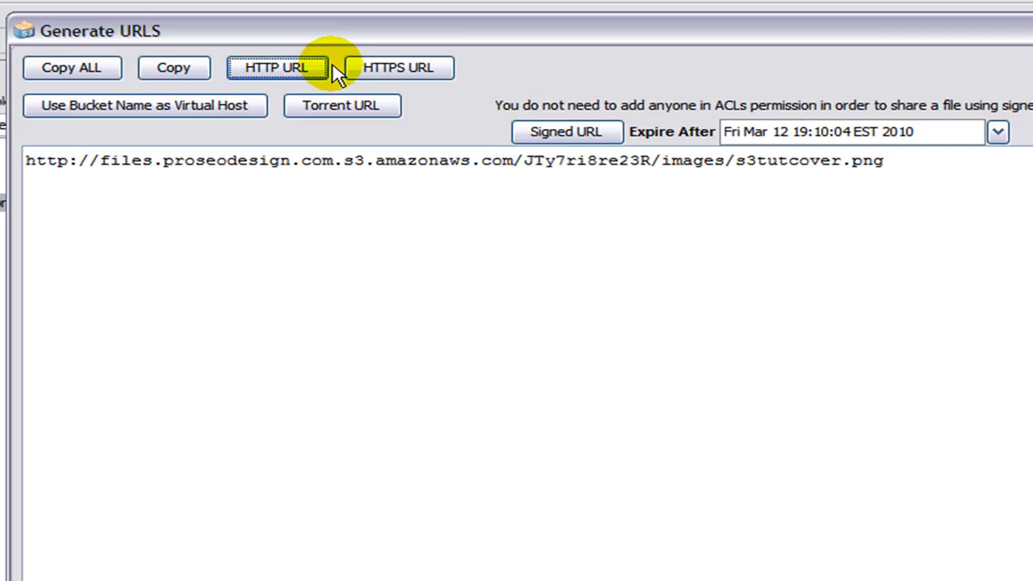
click(389, 65)
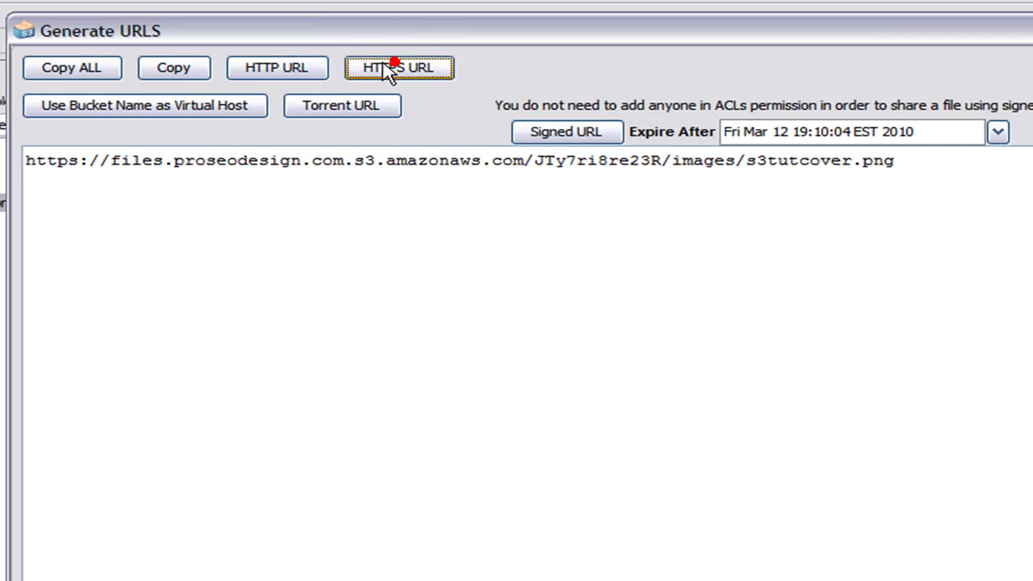
click(293, 70)
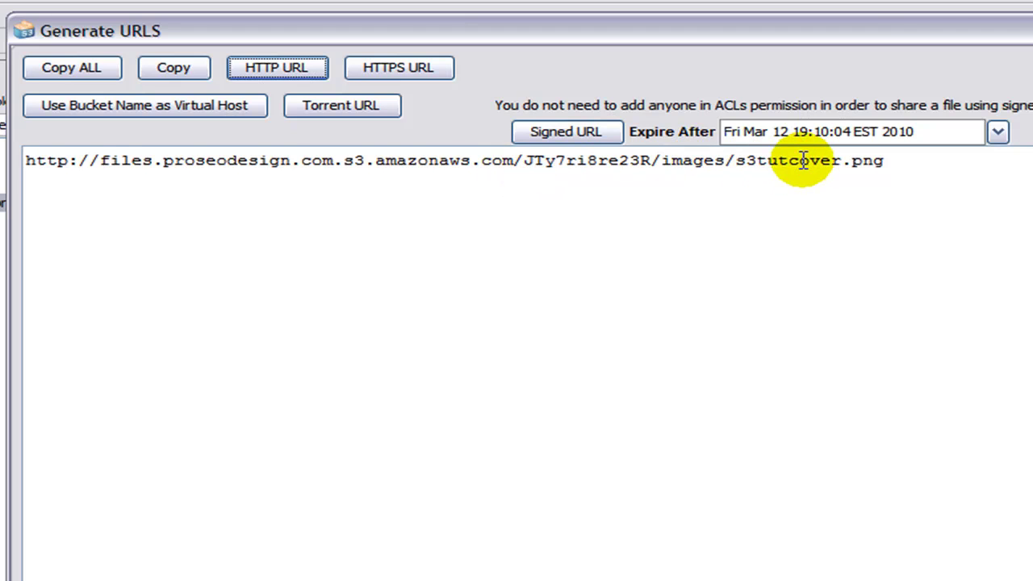
drag(885, 161, 23, 161)
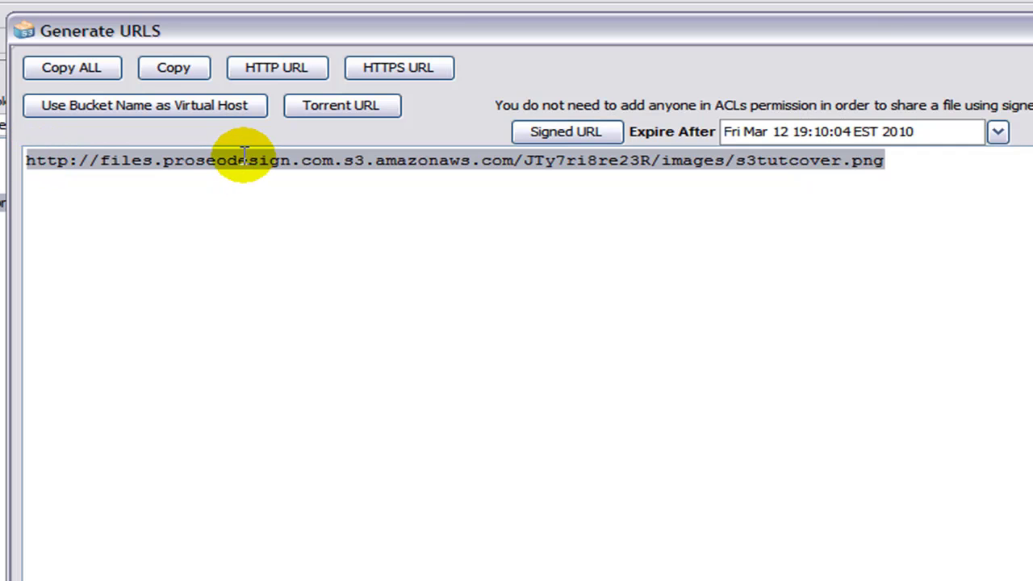
click(172, 68)
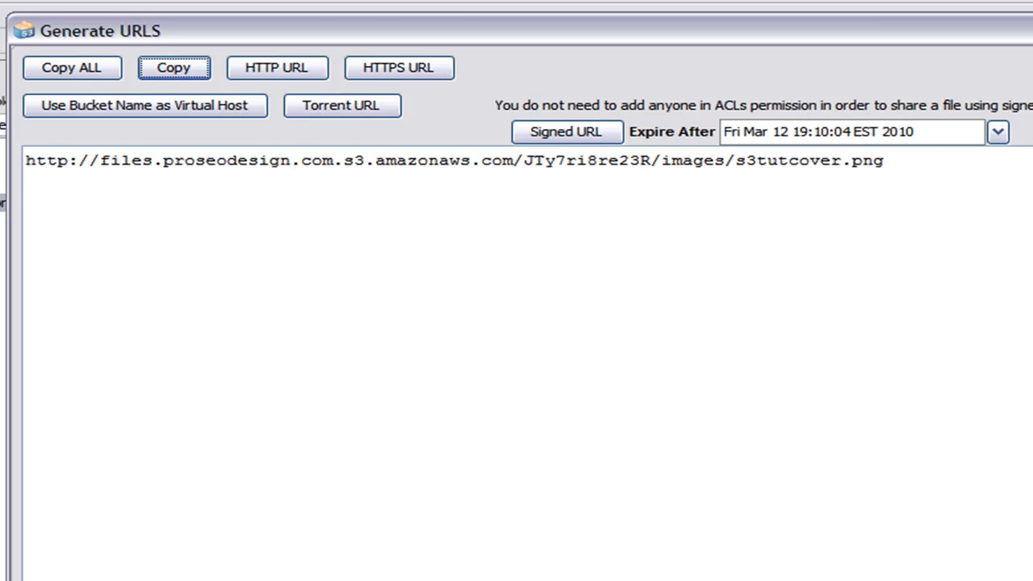
key(Escape)
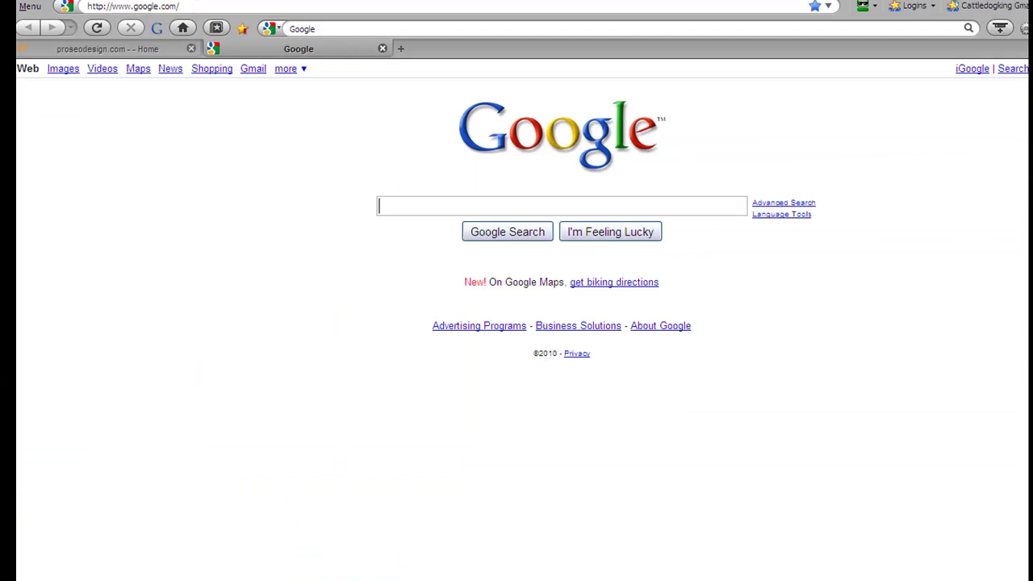
Paste the copied s3tutcover.png URL into the browser's address bar and load it.
click(185, 6)
key(ctrl+v)
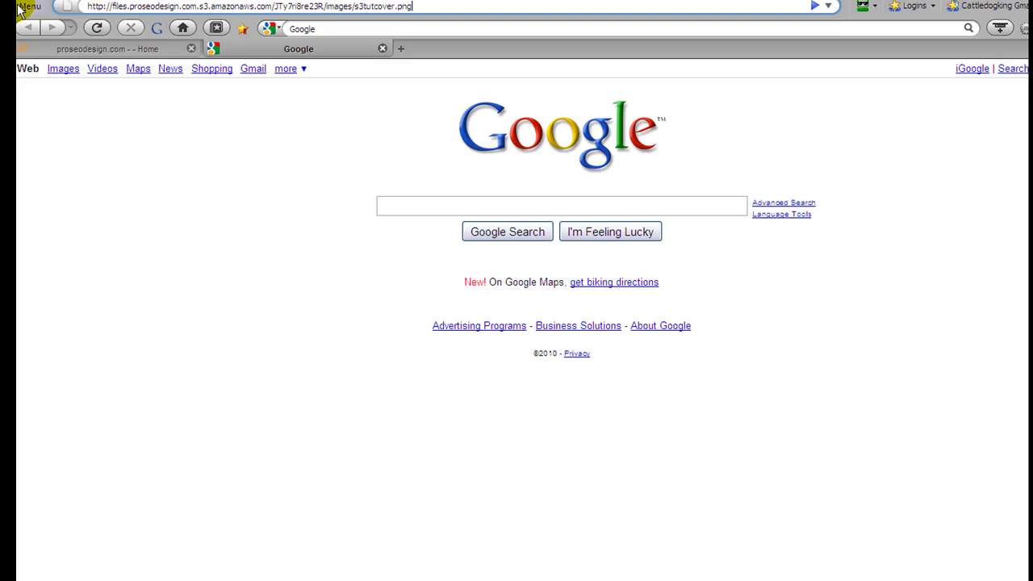
key(Return)
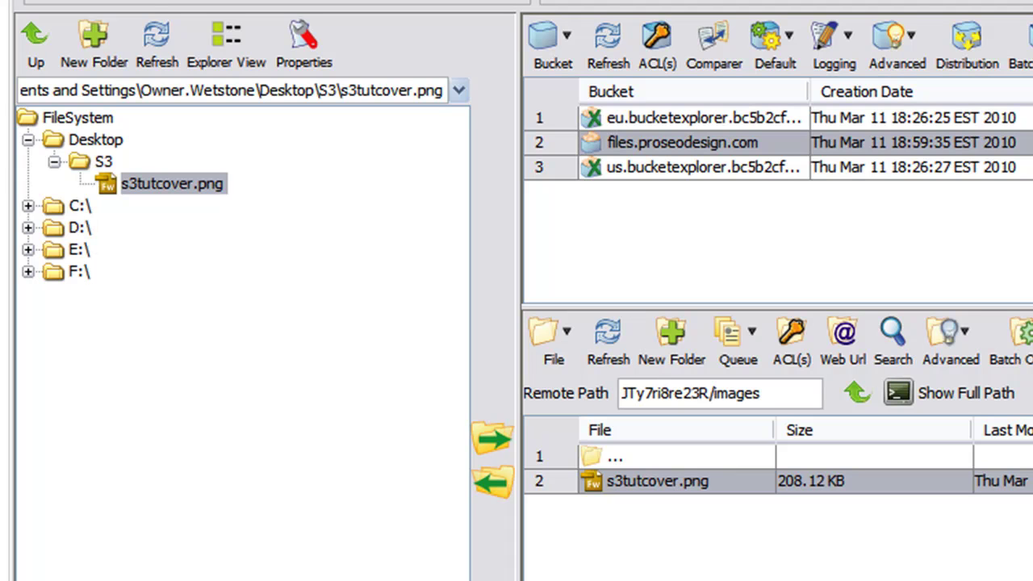
Log out of the S3 account and request to exit Bucket Explorer with Alt+F4.
click(32, 0)
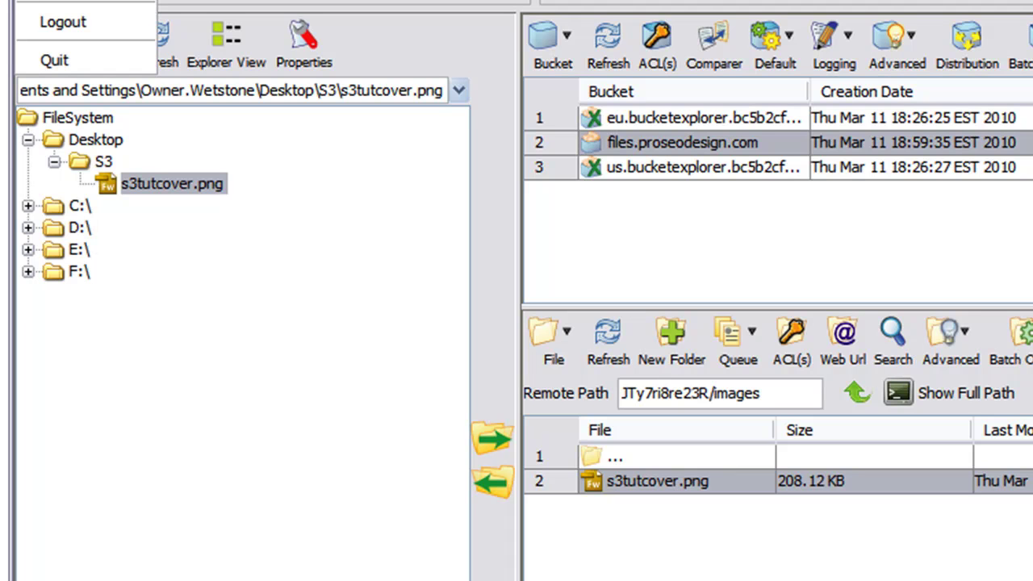
click(71, 24)
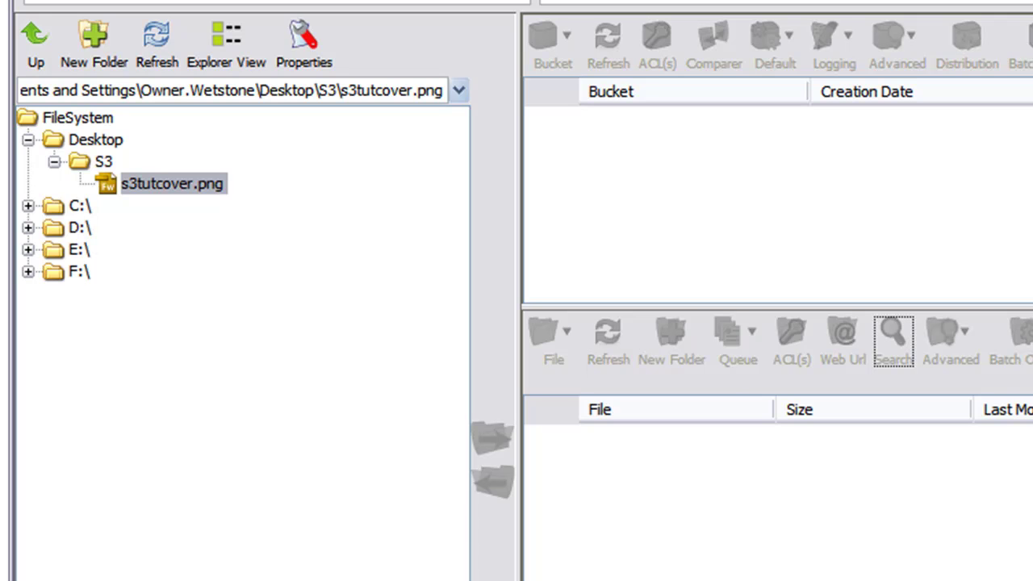
key(alt+F4)
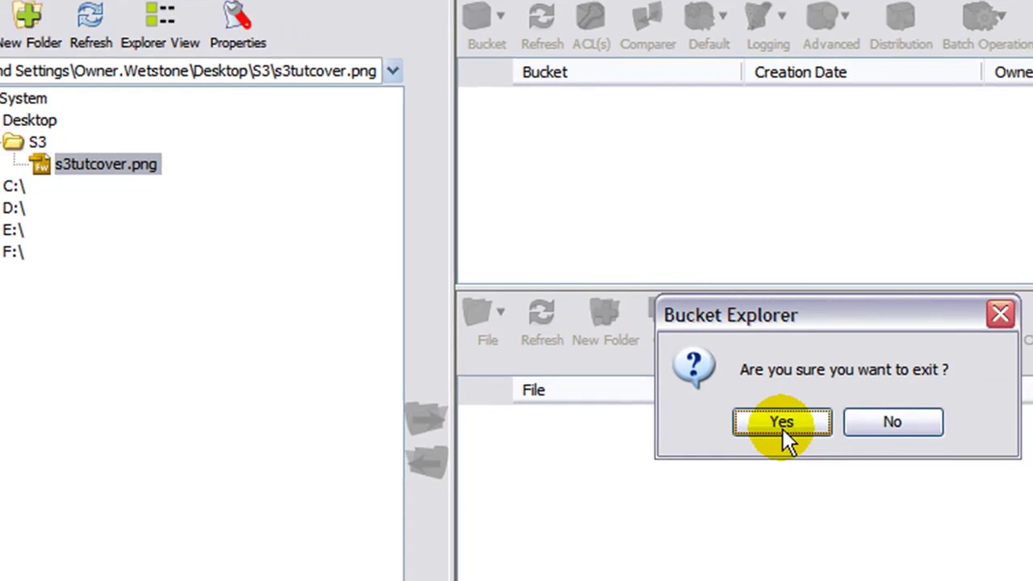